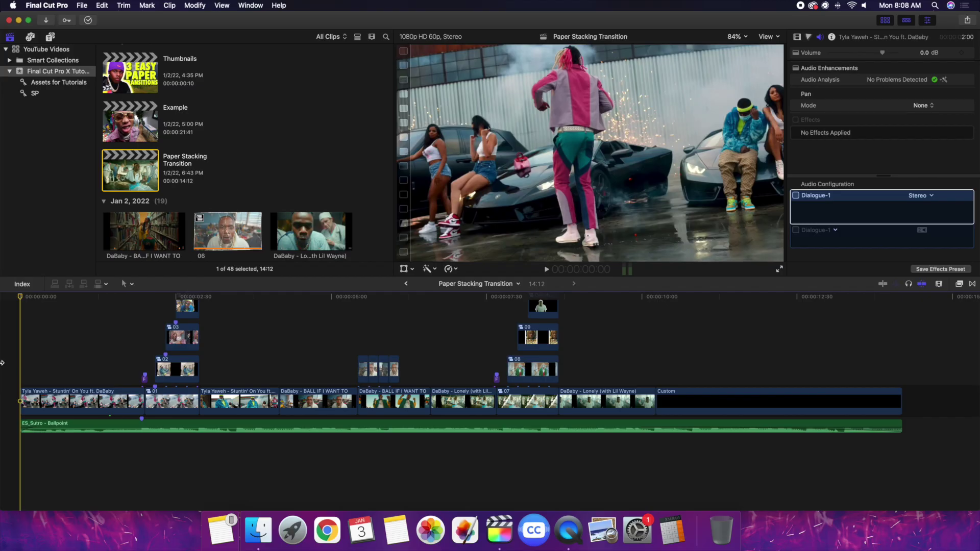
Play through the Paper Stacking Transition project to preview the finished effect
key(space)
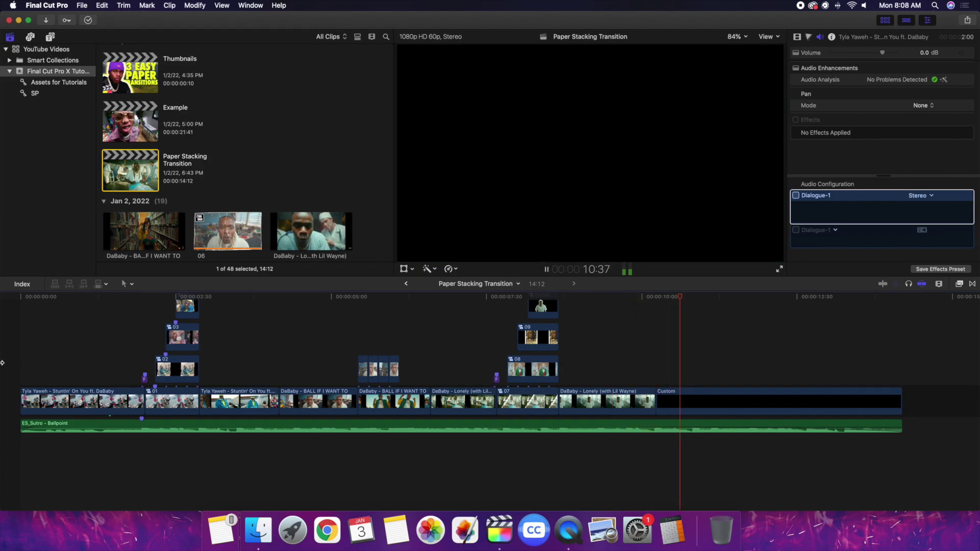
key(space)
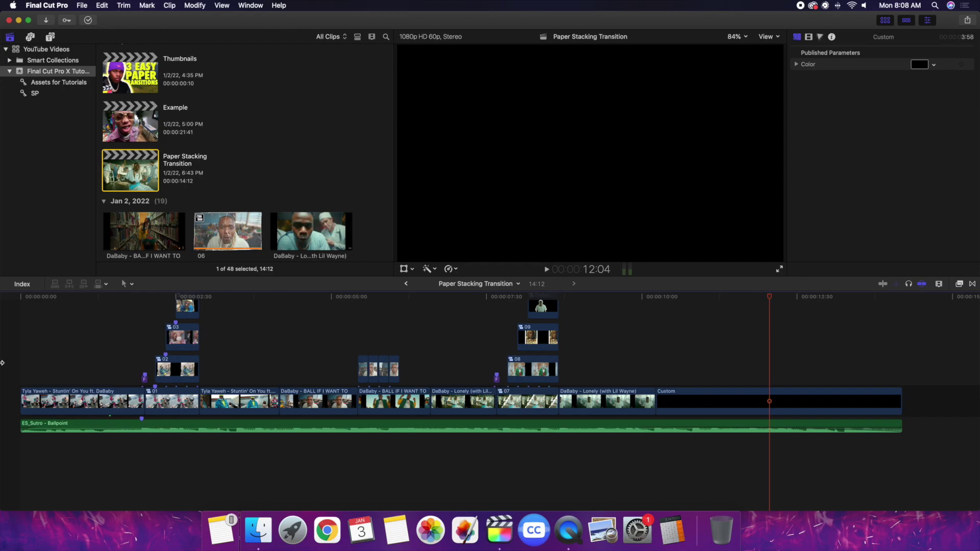
Open the Example project in the timeline and bring the blackrip paper textures into view in the browser
double_click(113, 117)
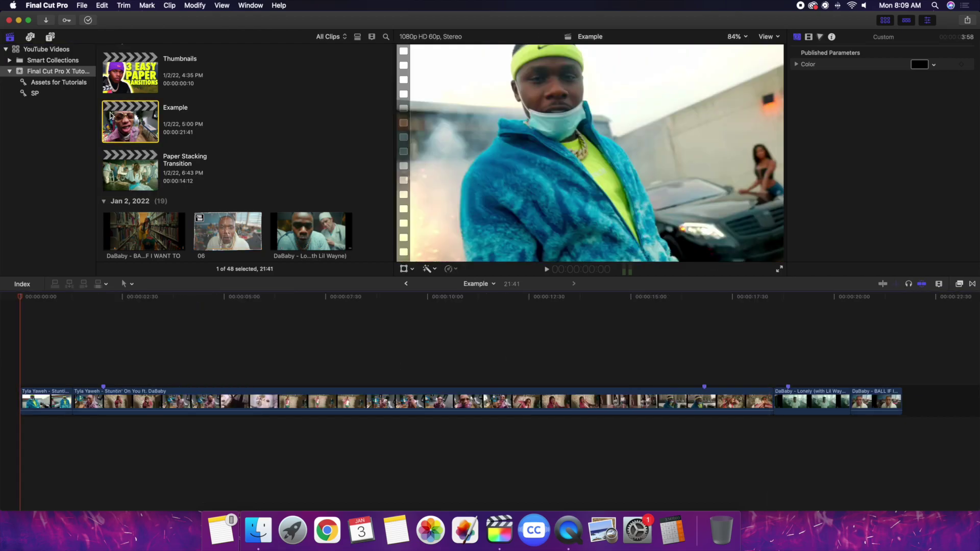
scroll(190, 143, down, 20)
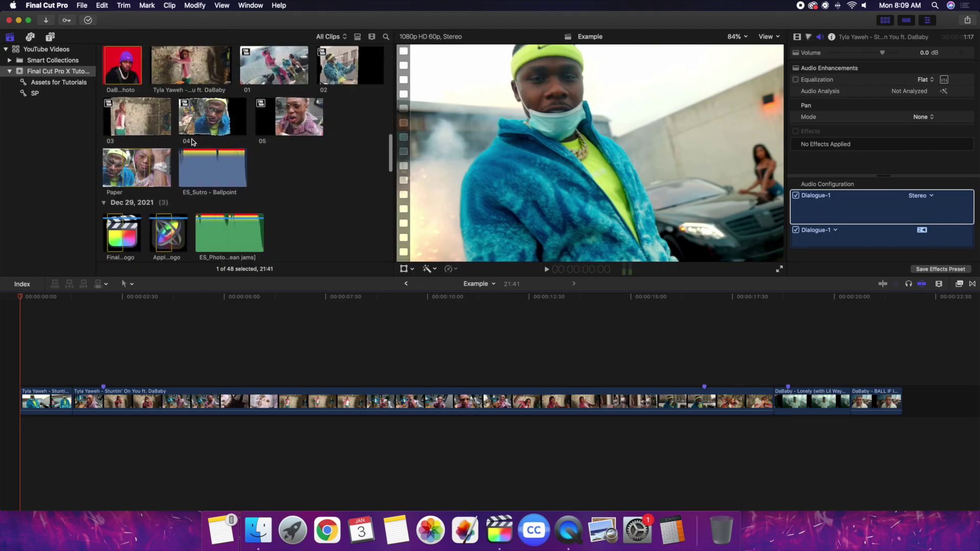
scroll(191, 142, up, 2)
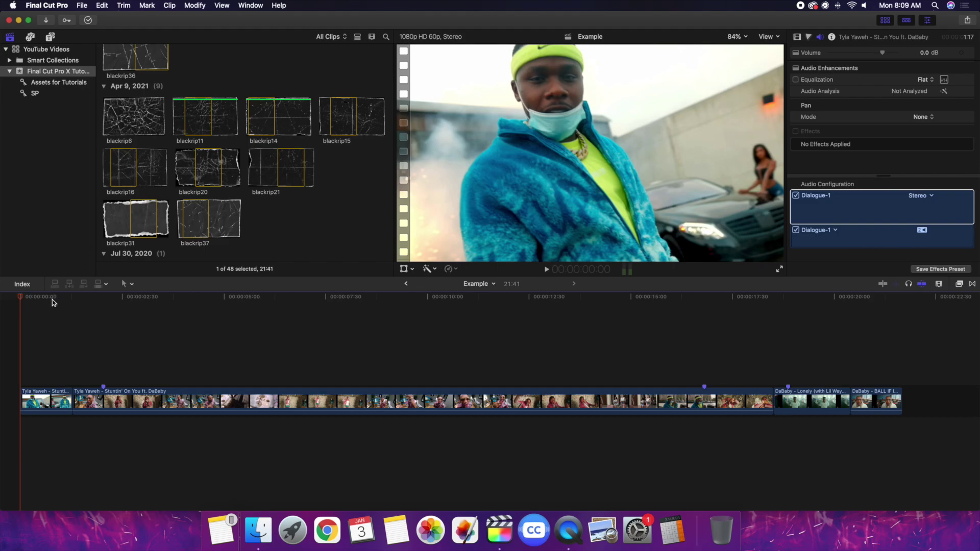
Insert a freeze frame at the first marker, at 2:02 in the second Stuntin' On You clip
click(103, 348)
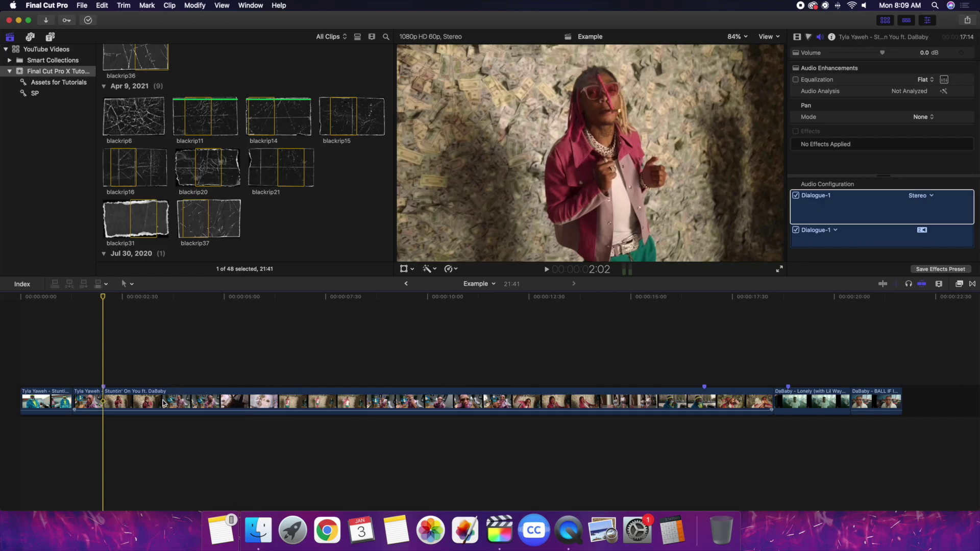
key(super+equal)
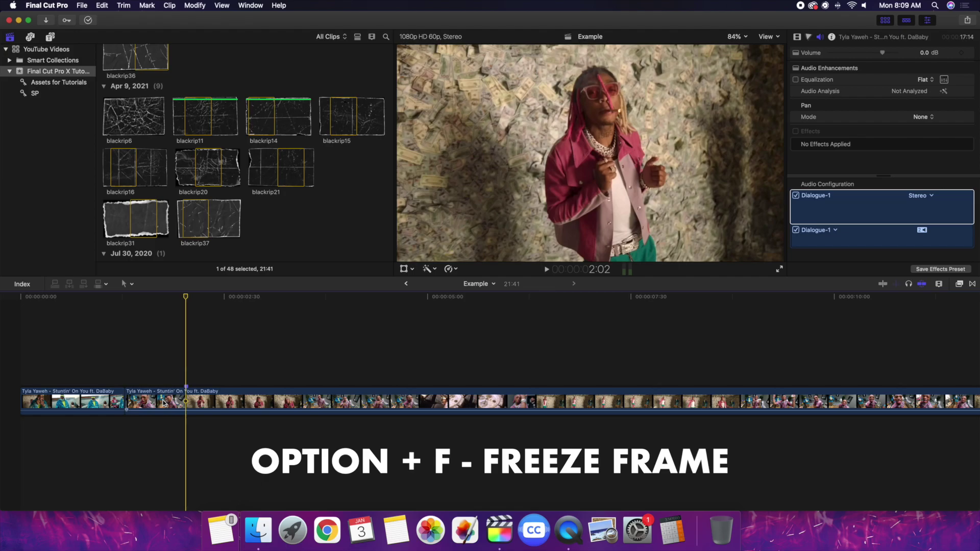
key(alt+f)
click(312, 375)
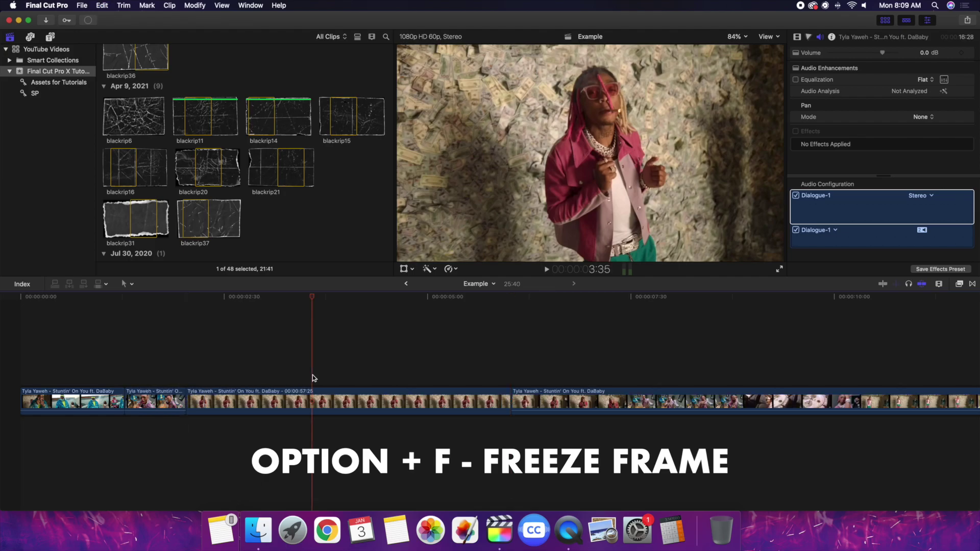
Insert a freeze frame at the next marker in the long Stuntin' On You clip, at 20:48
key(super+minus)
key(super+minus)
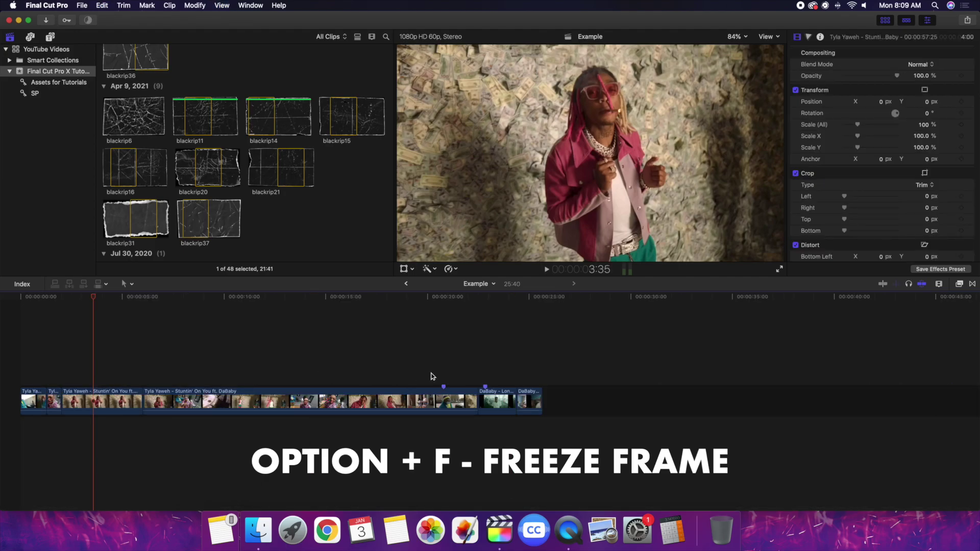
click(447, 370)
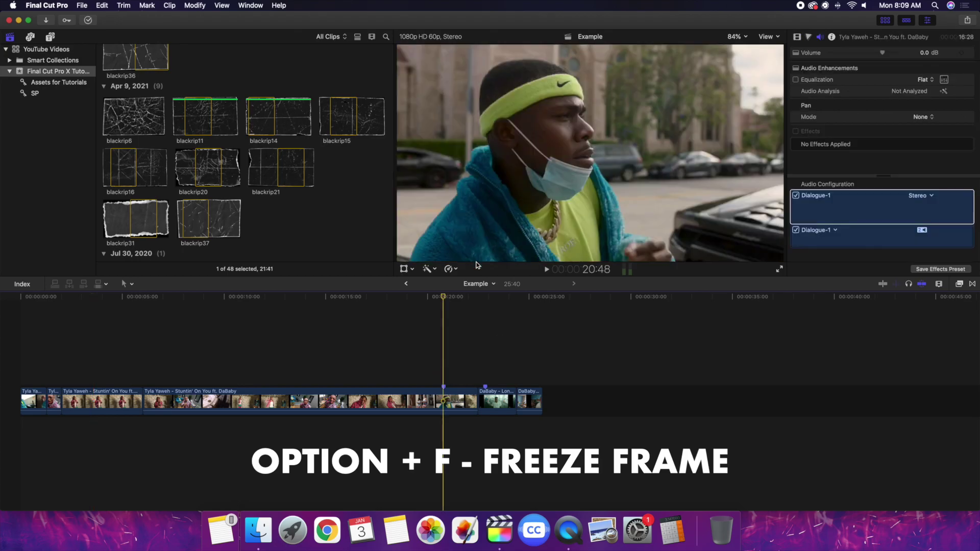
key(alt+f)
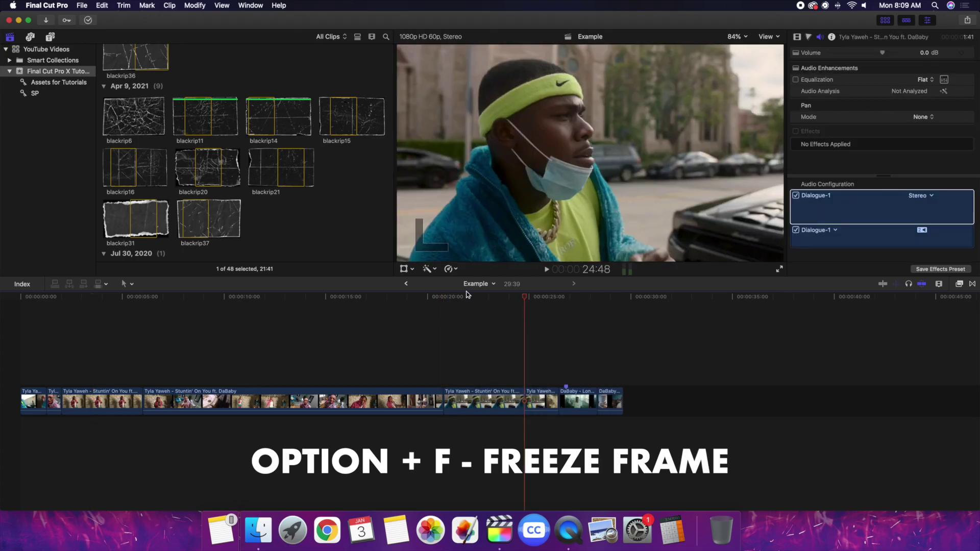
Insert a freeze frame at the marker in the DaBaby - Lonely clip, at 26:50
click(568, 369)
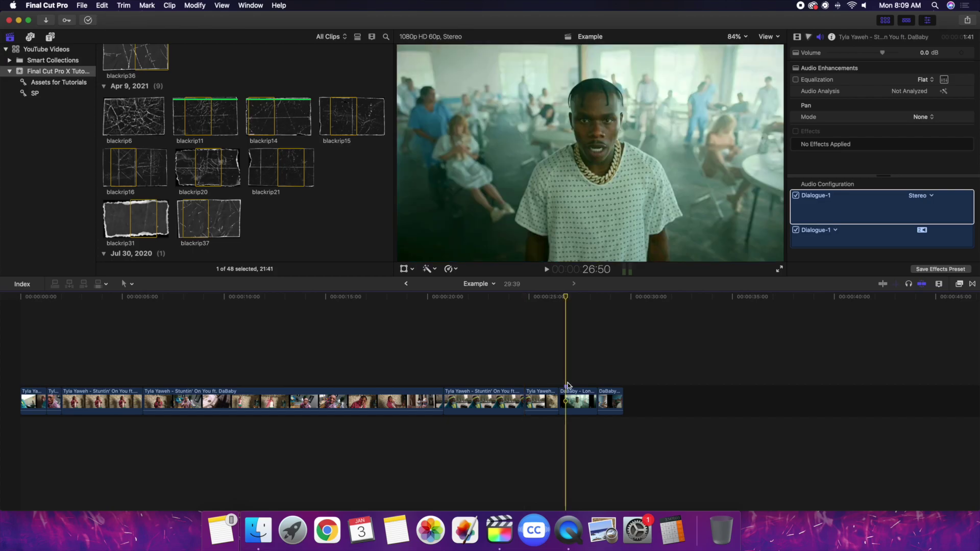
click(567, 400)
key(alt+f)
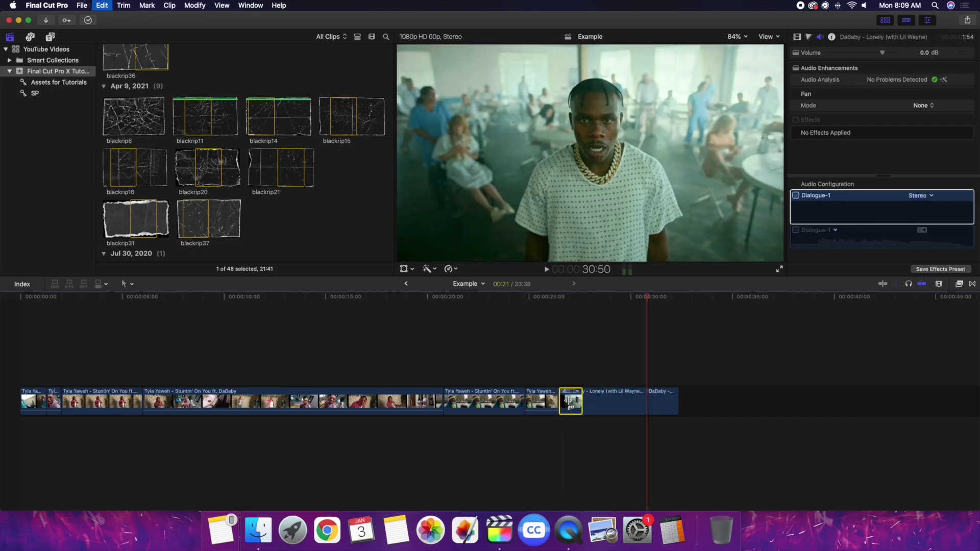
click(590, 373)
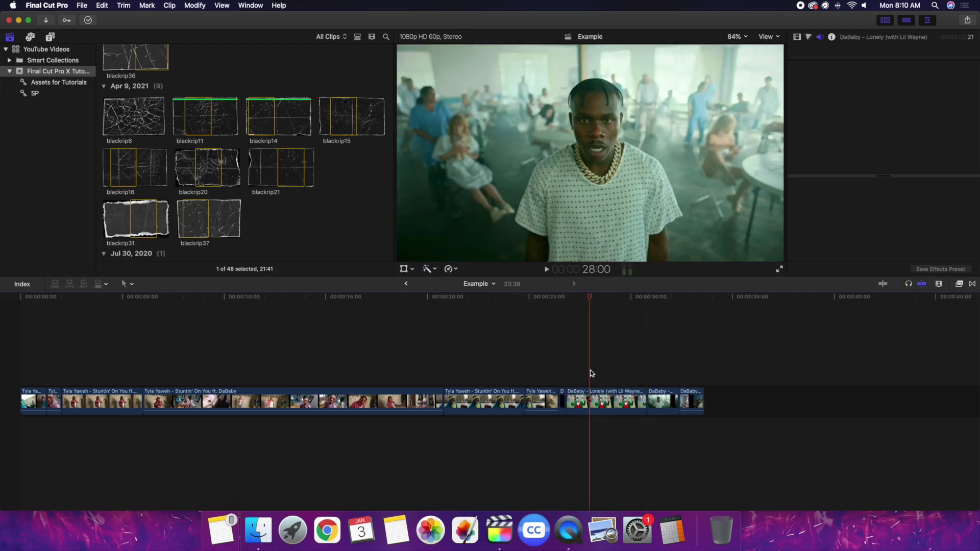
Delete the leftover moving clips before and between the freeze frames so the three freeze frames directly follow the first clip
click(542, 400)
shift+click(562, 400)
key(Delete)
click(308, 395)
key(Delete)
click(51, 396)
key(Delete)
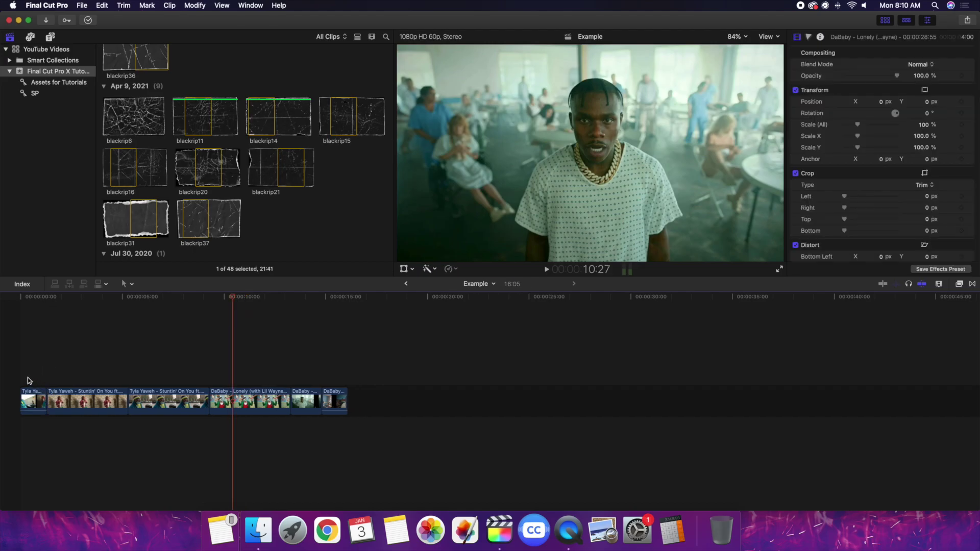
Play back the three consecutive freeze frames and the Lonely clip that follows to check the sequence
click(28, 379)
key(super+equal)
key(super+equal)
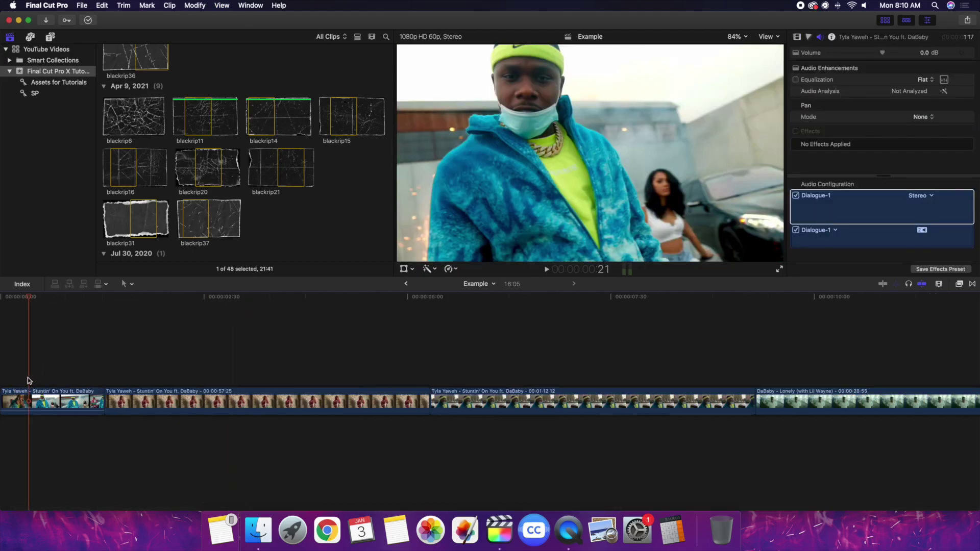
key(super+minus)
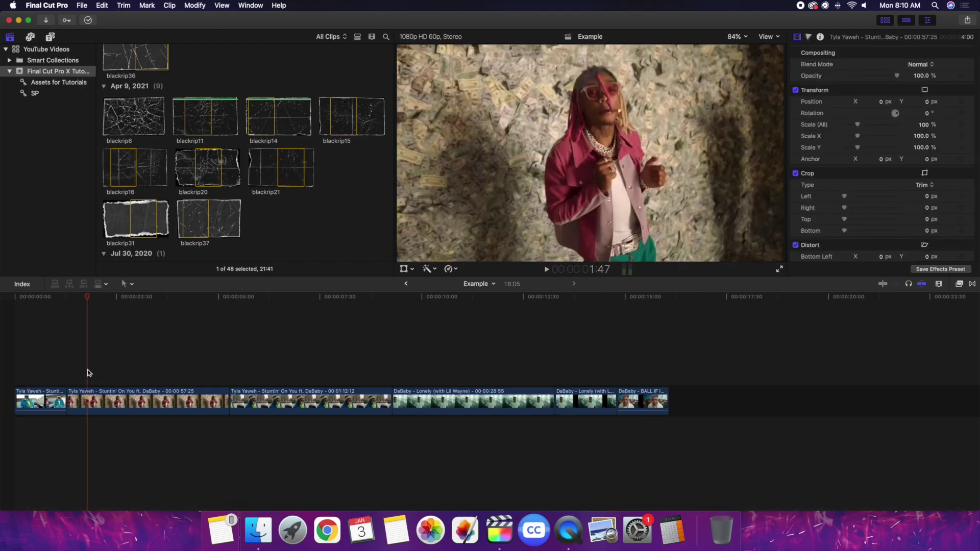
key(space)
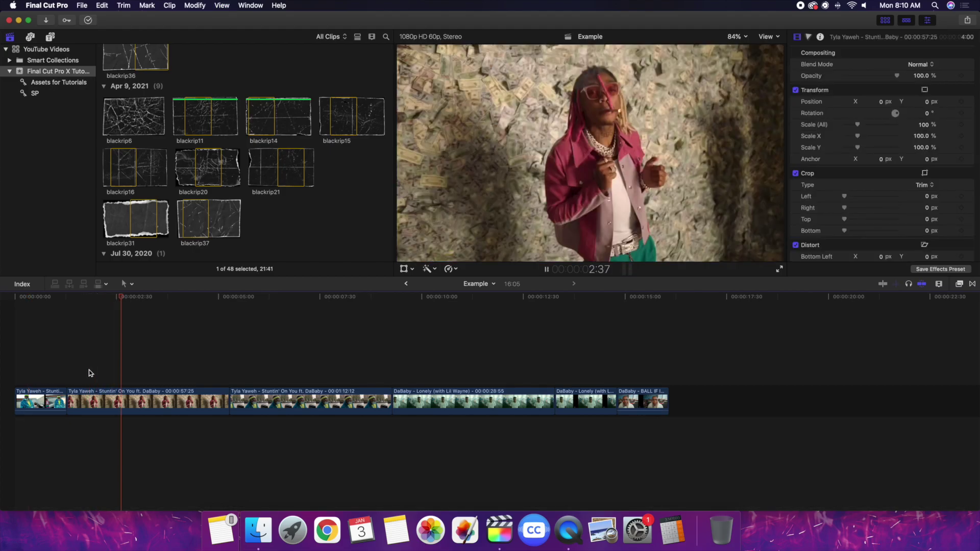
click(309, 360)
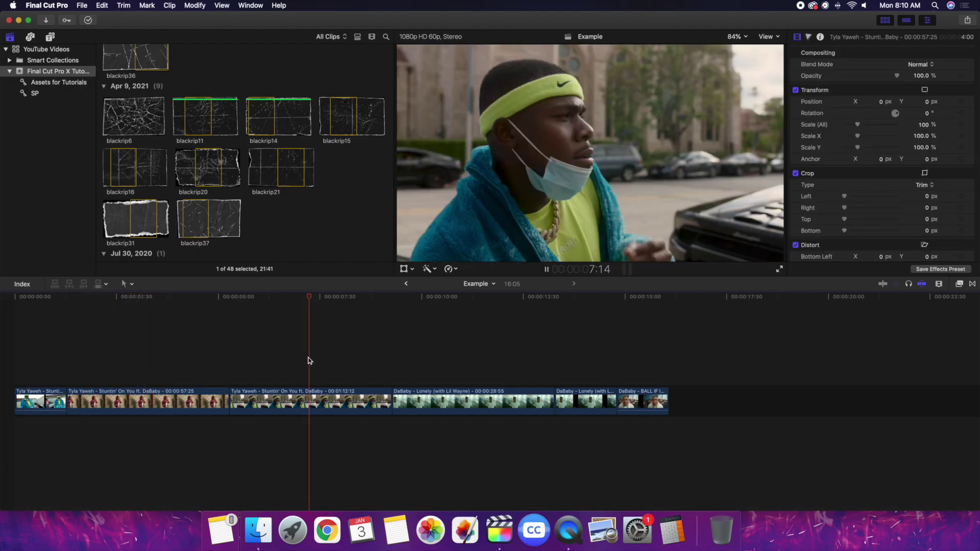
click(437, 365)
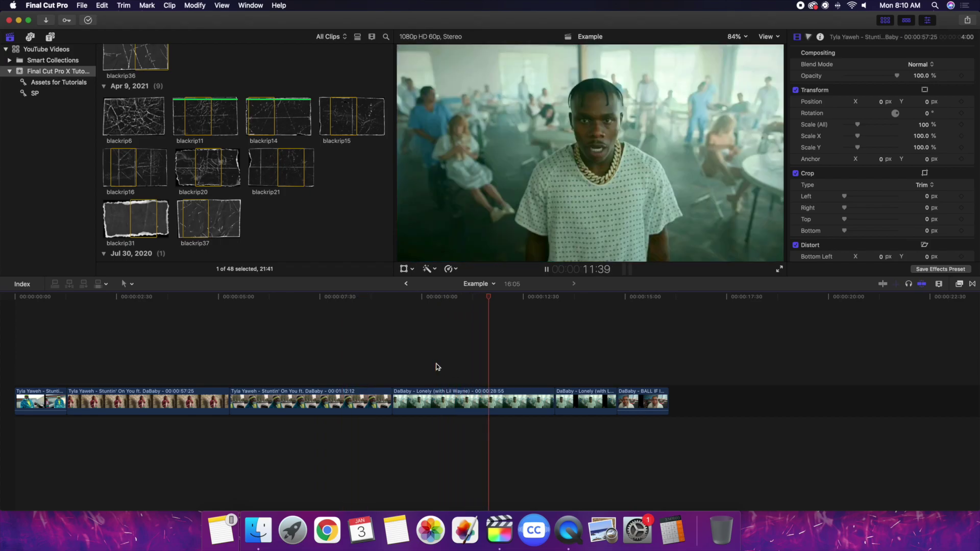
key(space)
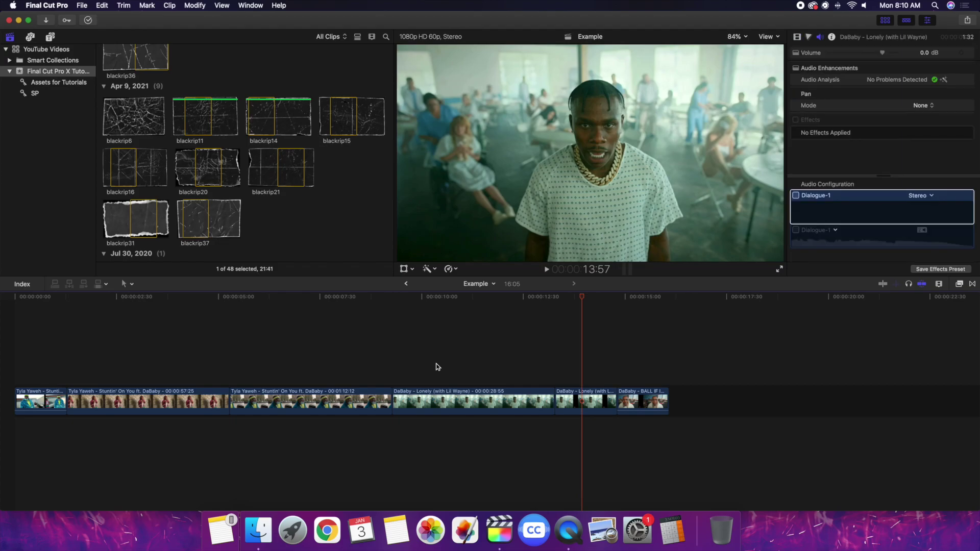
Connect the blackrip15 paper texture above the first freeze frame, starting at 1:17 and covering its whole length
key(super+equal)
key(super+equal)
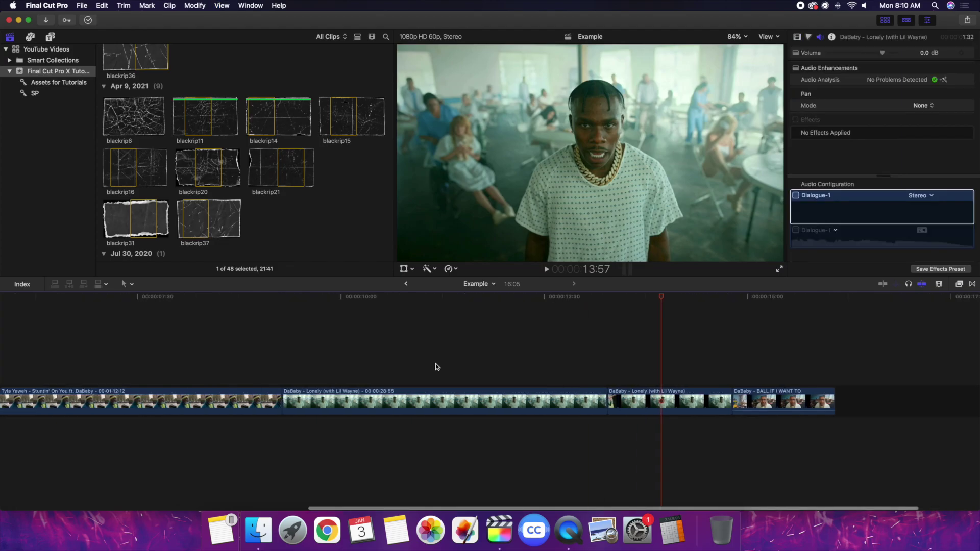
click(124, 359)
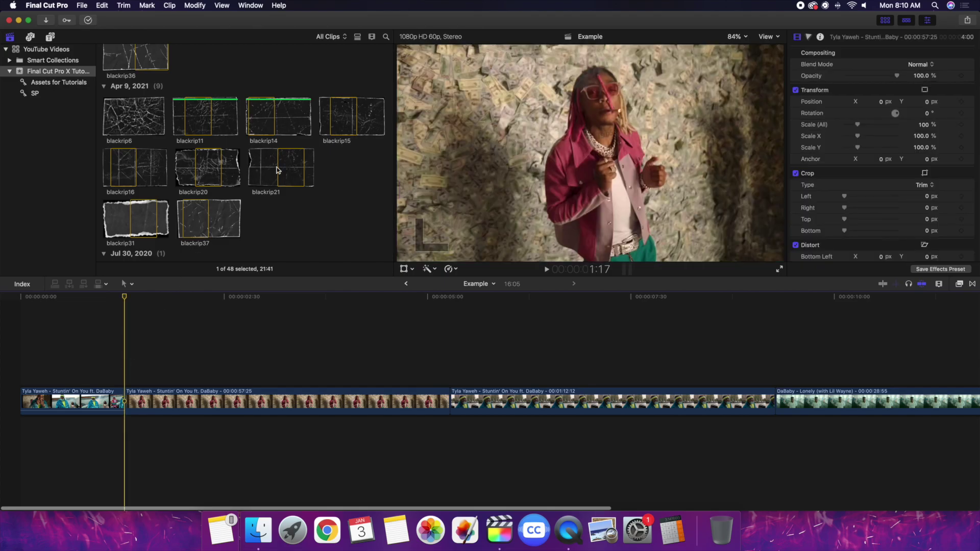
click(337, 119)
key(q)
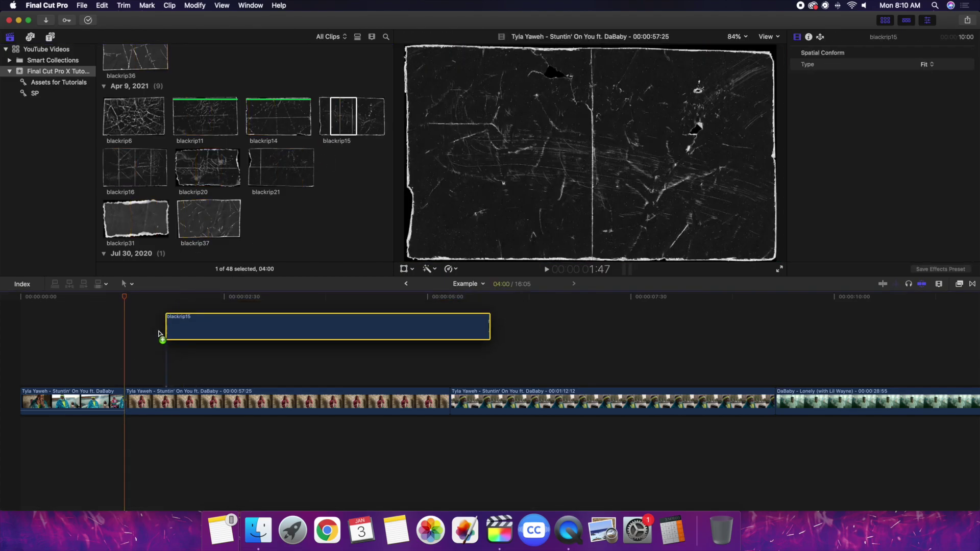
click(209, 347)
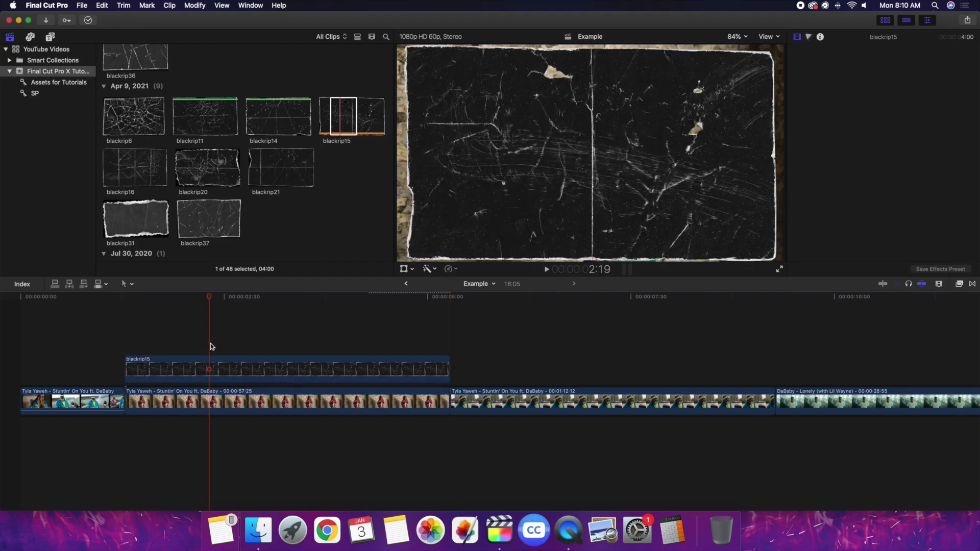
Set the blend mode of the connected blackrip15 clip to Stencil Alpha
click(214, 365)
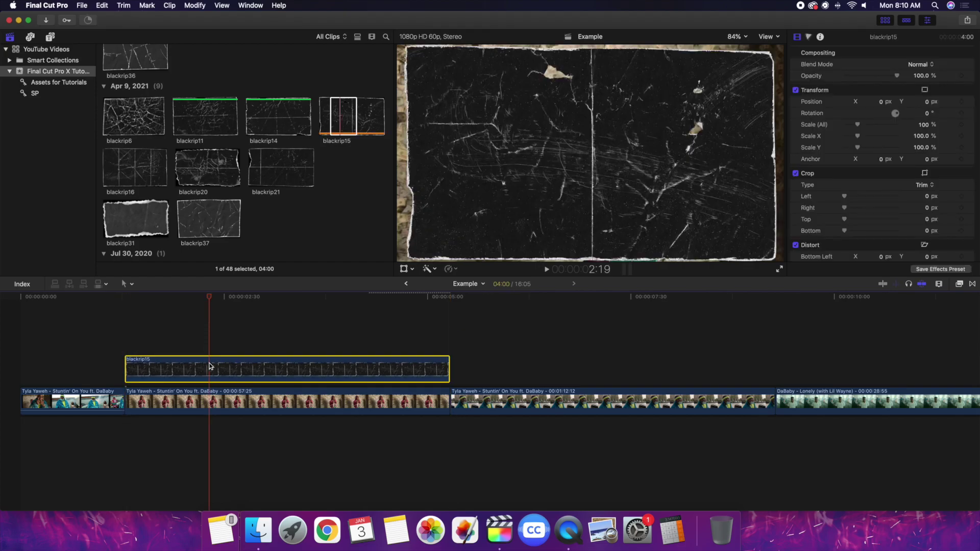
click(919, 65)
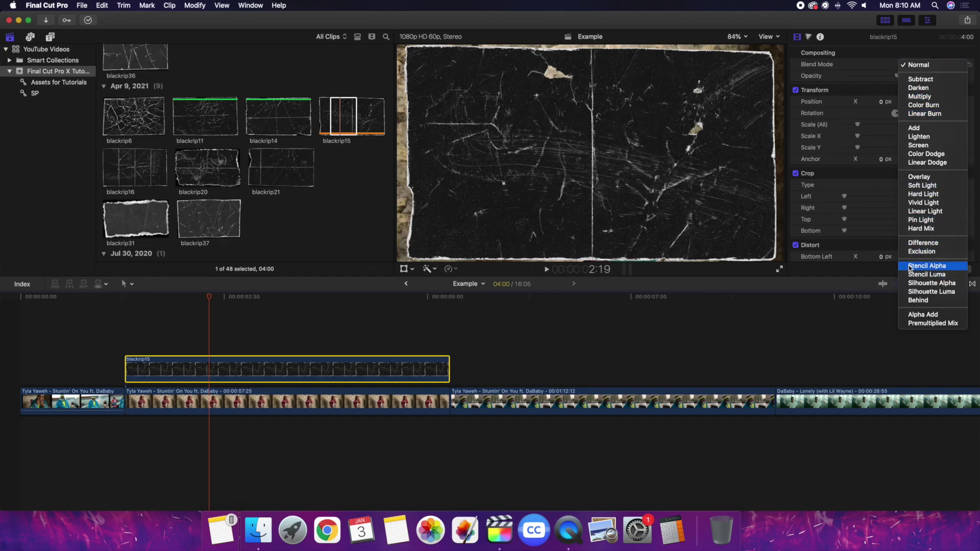
click(926, 266)
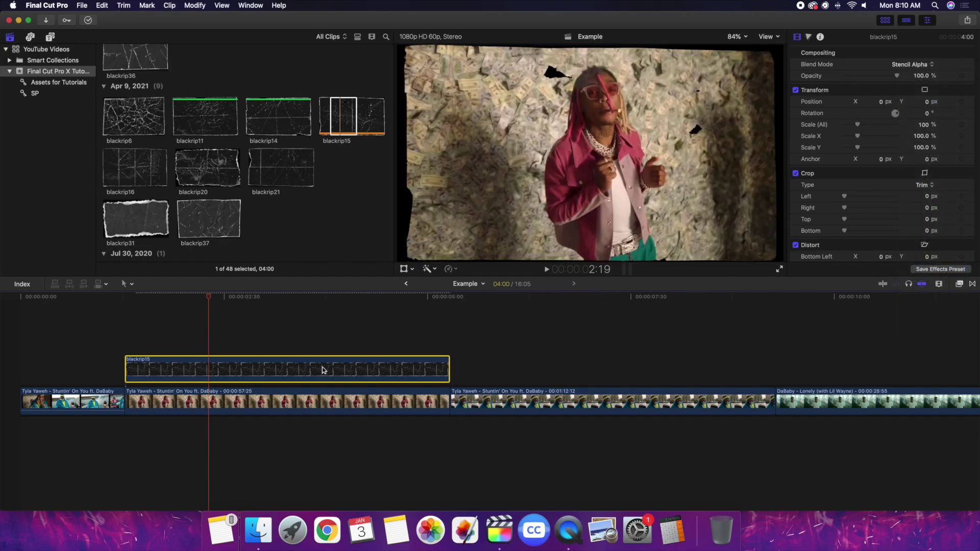
Duplicate the blackrip15 clip directly above itself and set the copy's blend mode to Screen
drag(317, 368, 323, 341)
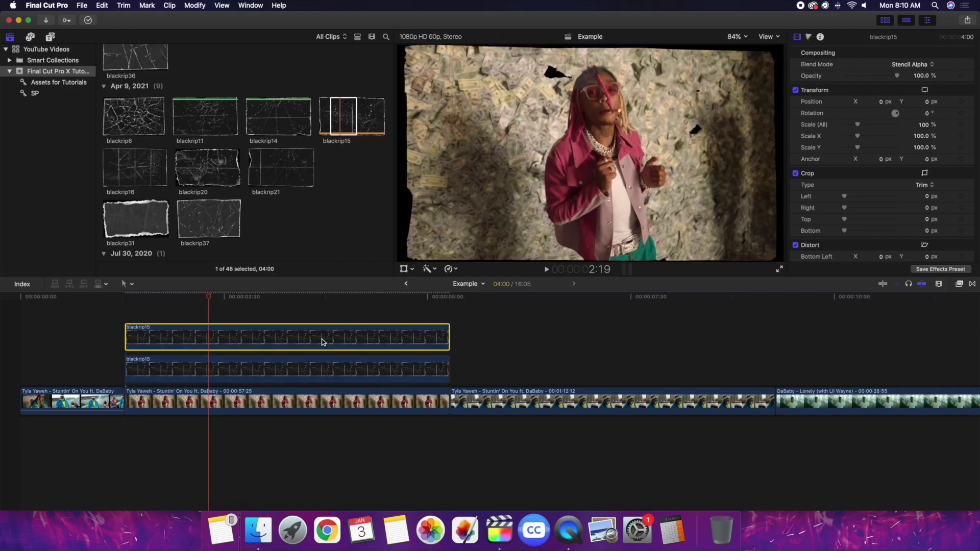
click(926, 64)
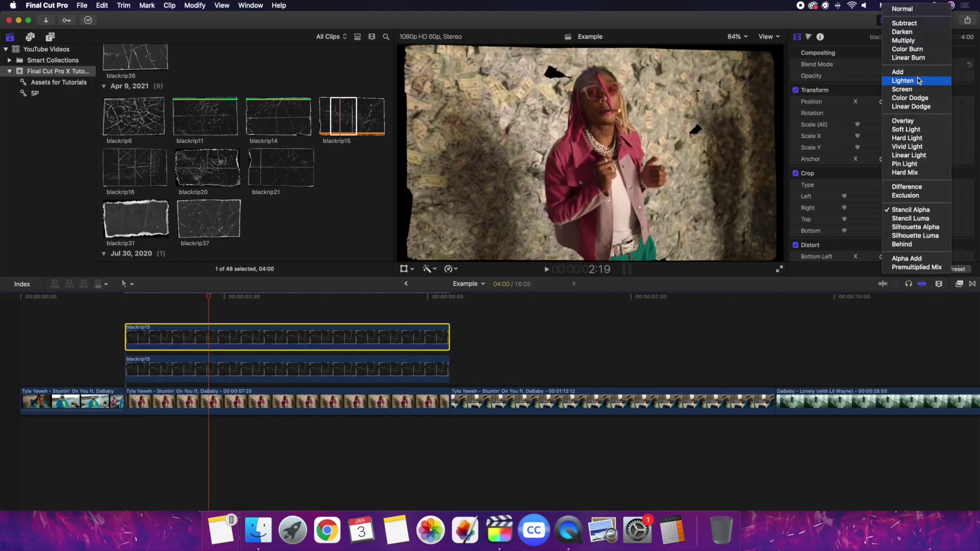
click(901, 90)
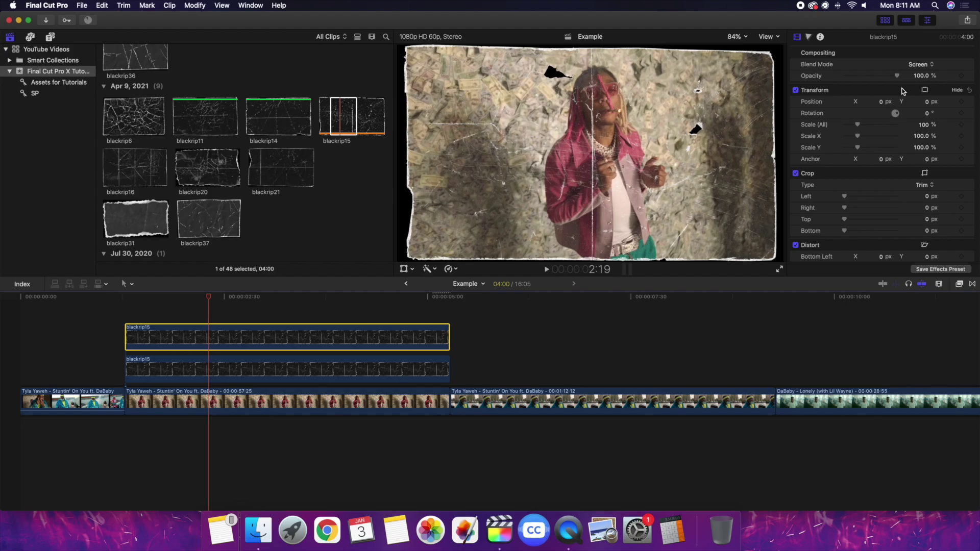
Combine both blackrip15 layers and the first freeze frame into a compound clip named Example 1
drag(242, 309, 264, 409)
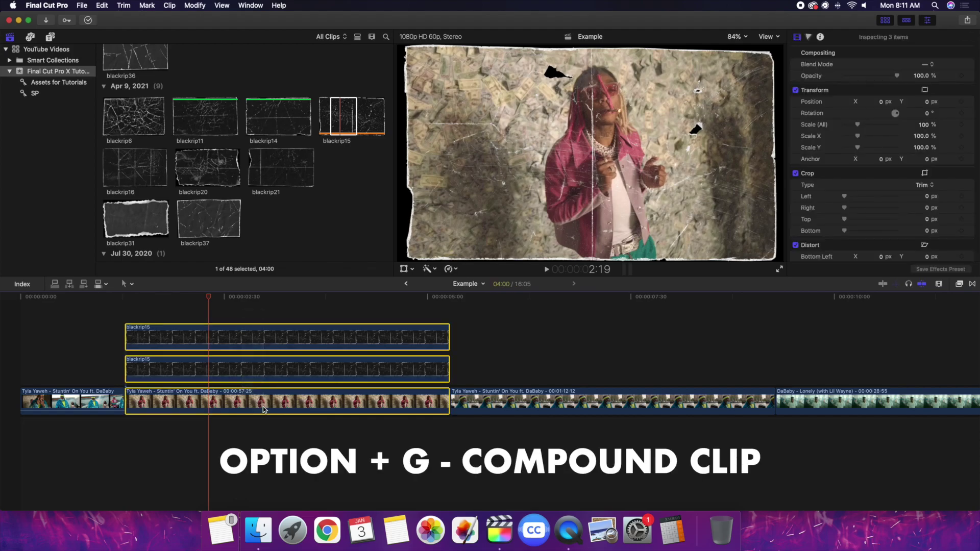
key(alt+g)
text(Example 1)
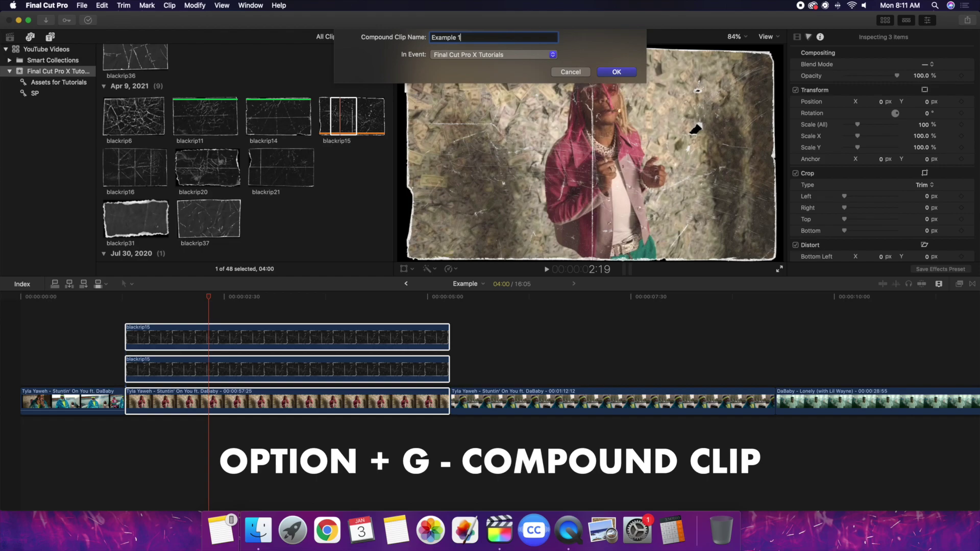
key(Return)
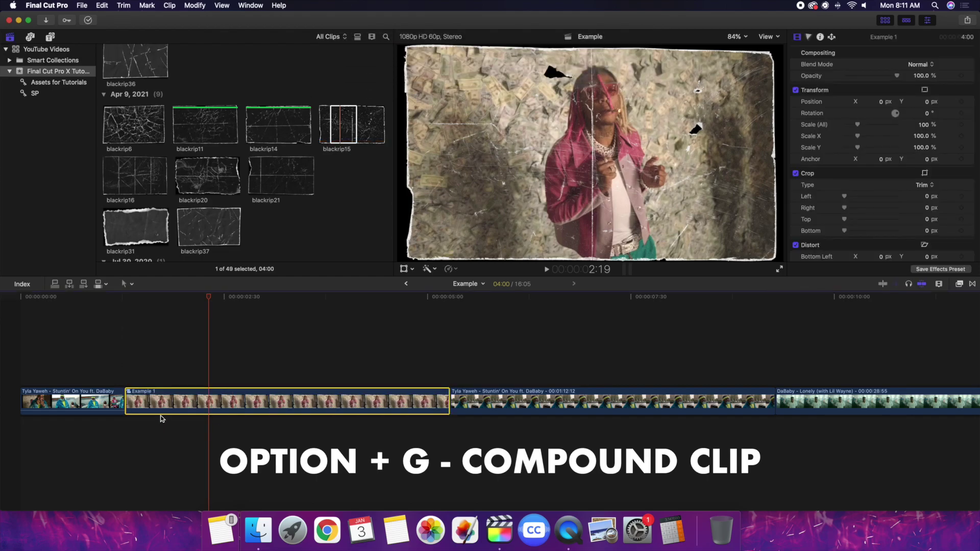
Move the Example 1 compound clip out of the main storyline so it starts above the second half of the first clip
mouse_move(155, 400)
mouse_down()
mouse_move(128, 373)
mouse_move(107, 372)
mouse_up()
click(105, 343)
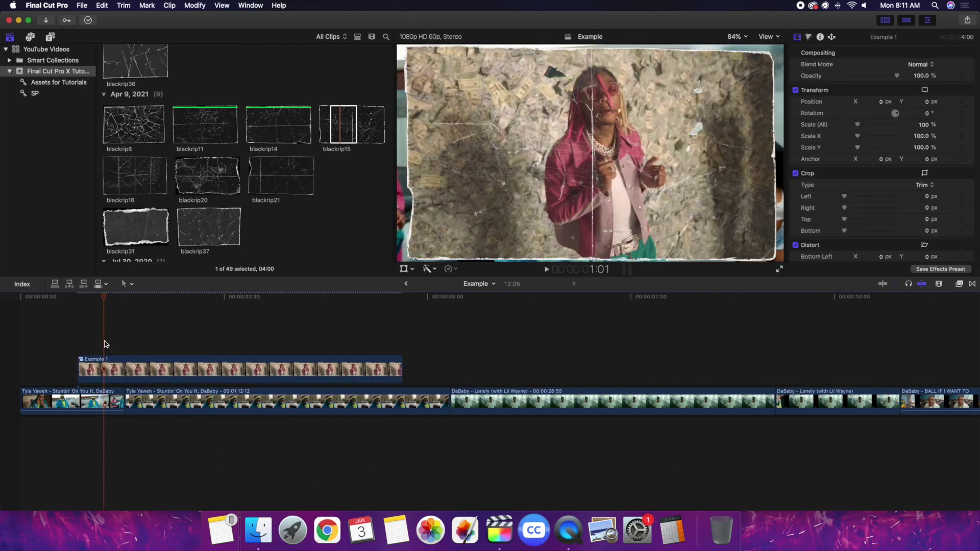
Undo the last move of Example 1 and connect the blackrip20 texture above the start of the freeze frame that follows it
key(super+z)
click(450, 371)
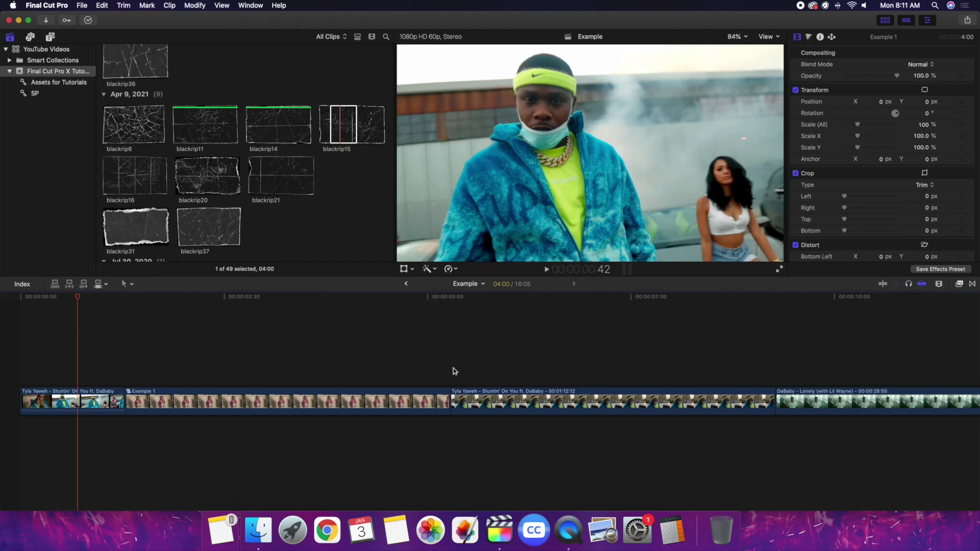
key(super+4)
scroll(493, 378, right, 4)
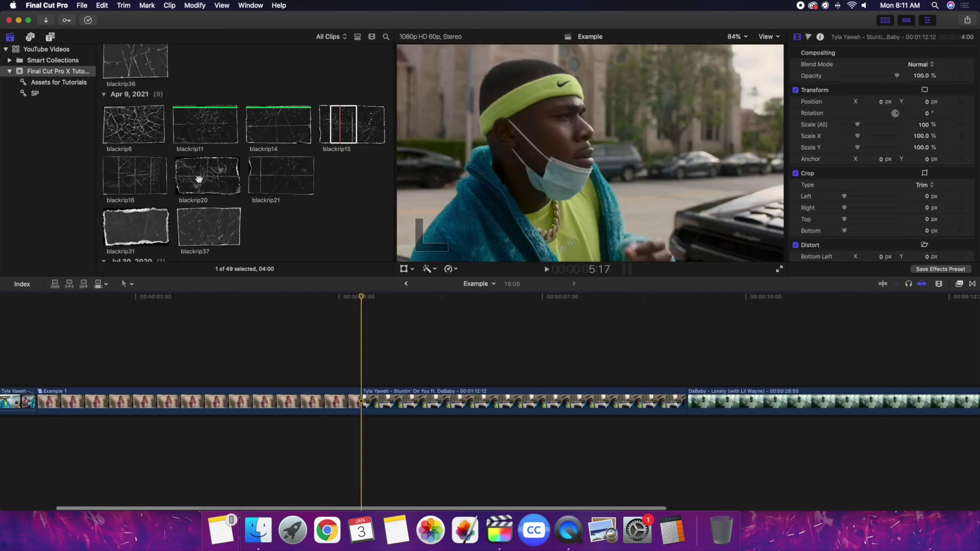
click(200, 176)
drag(201, 176, 377, 352)
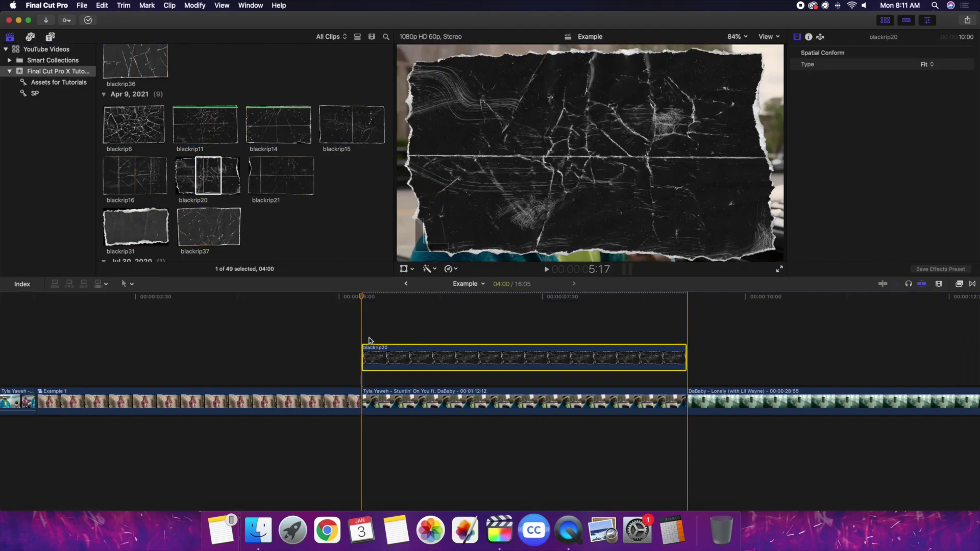
Set the blend mode of the connected blackrip20 clip to Stencil Alpha
click(445, 348)
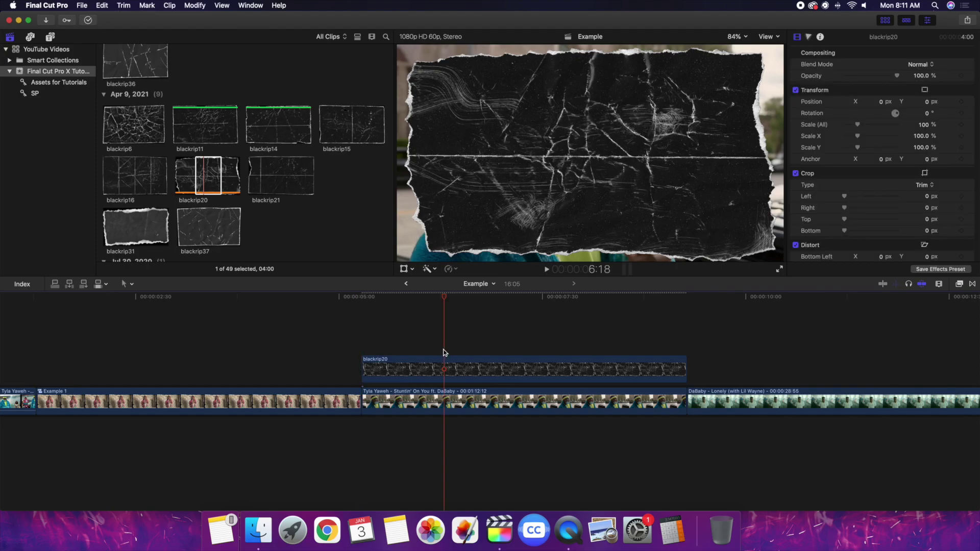
click(442, 363)
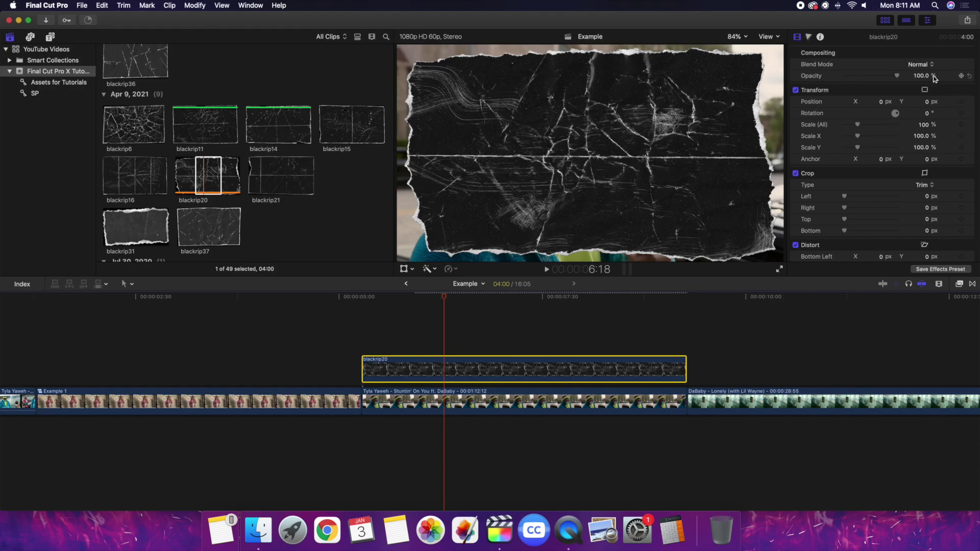
click(916, 65)
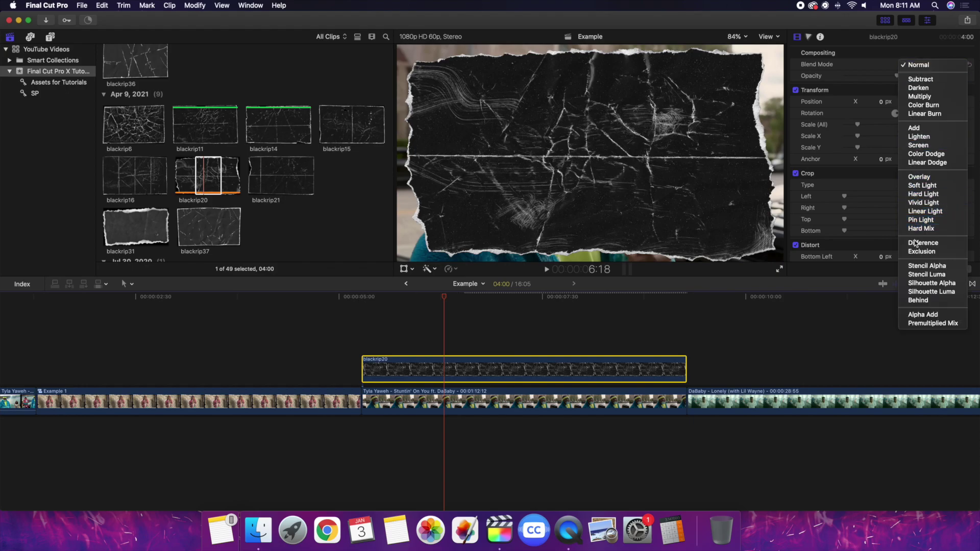
click(920, 264)
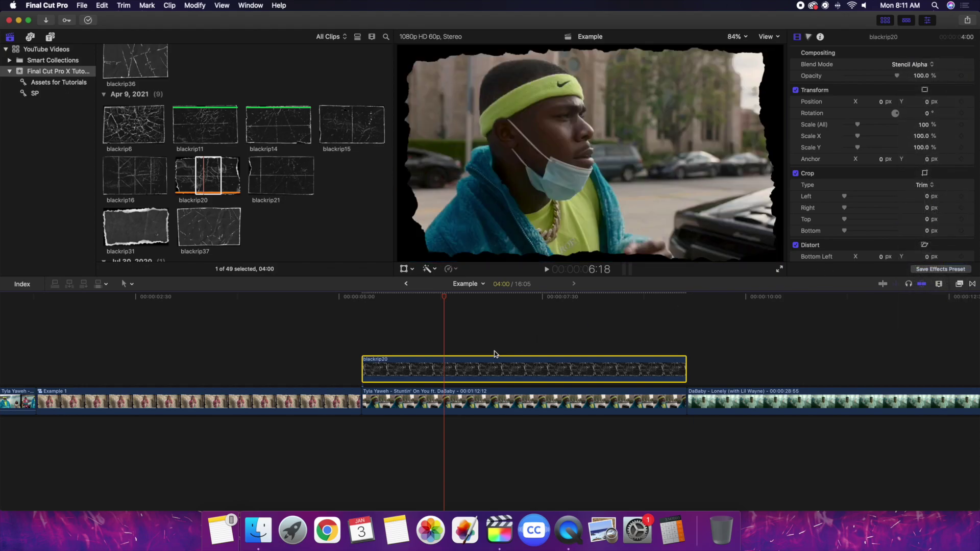
Duplicate the blackrip20 clip directly above itself and set the copy's blend mode to Screen
alt+drag(449, 364, 457, 338)
click(911, 65)
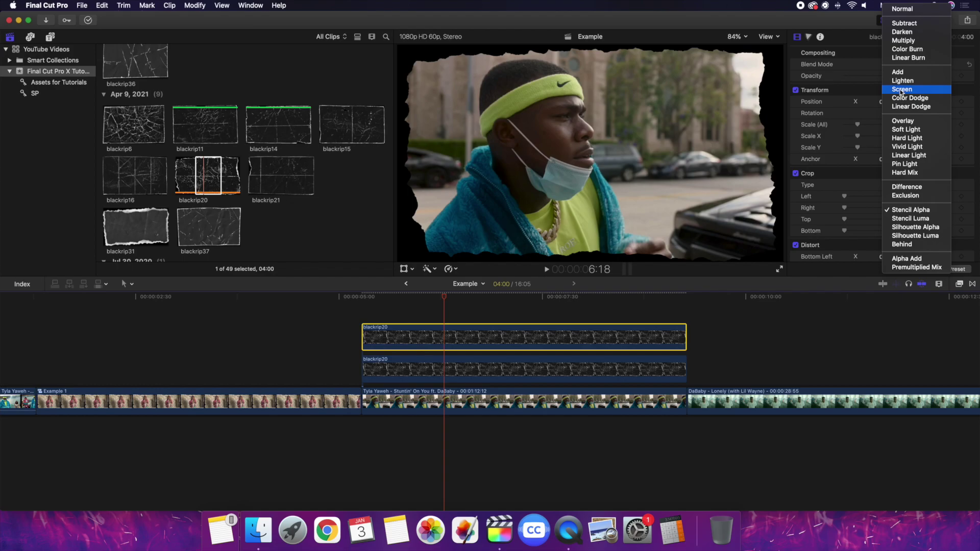
click(902, 90)
Combine both blackrip20 layers and the freeze frame beneath them into a compound clip named Example 2
drag(429, 308, 459, 405)
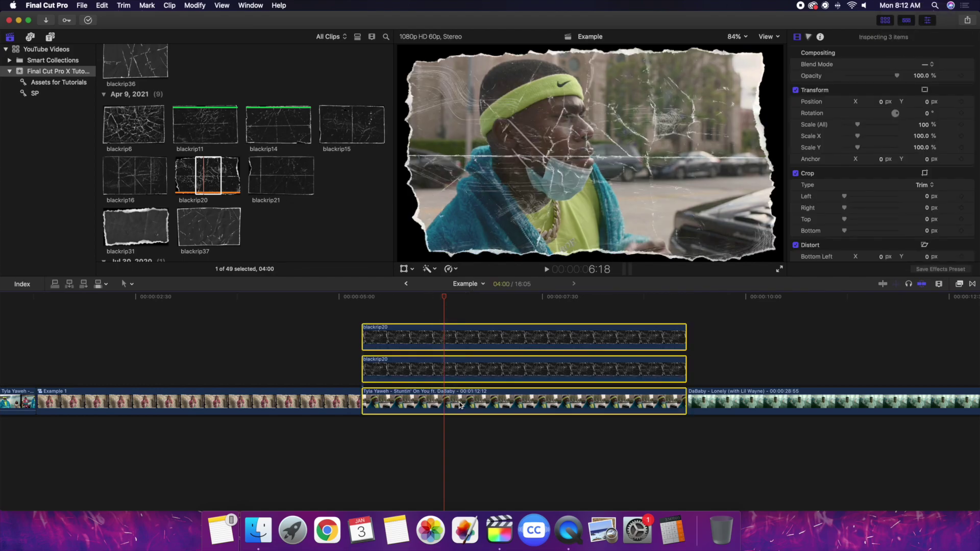
key(alt+g)
text(Ex)
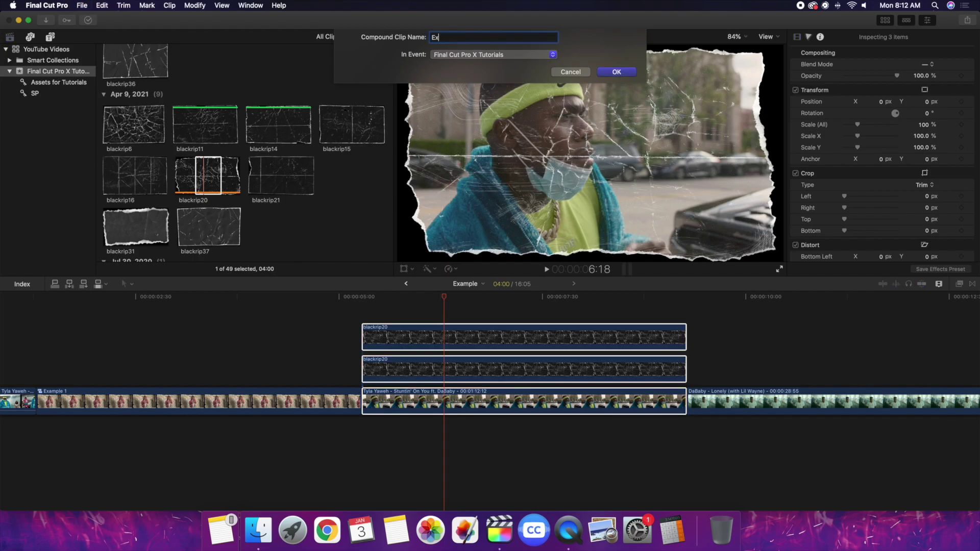
text(ample 2)
key(Return)
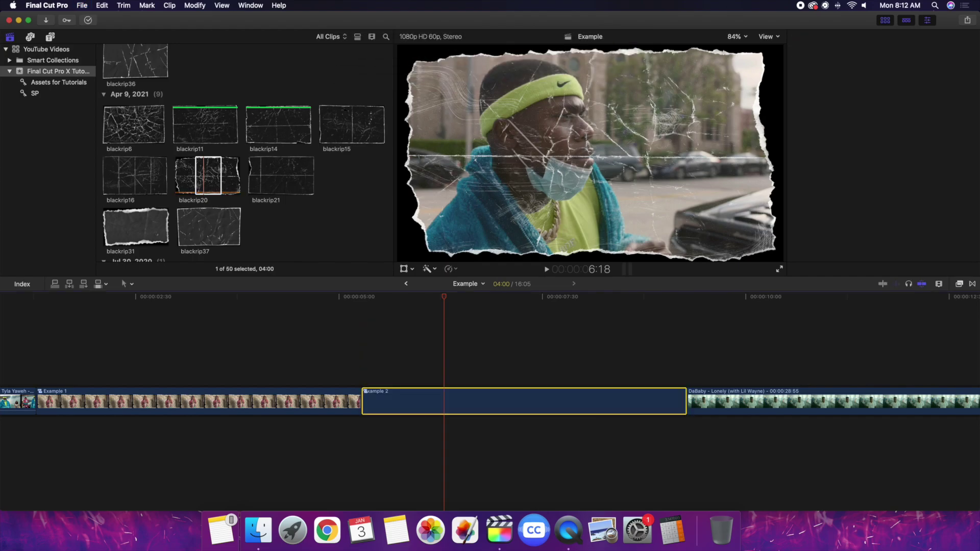
Insert a freeze frame of the first clip's last frame, directly before Example 1 in the main storyline
key(super+minus)
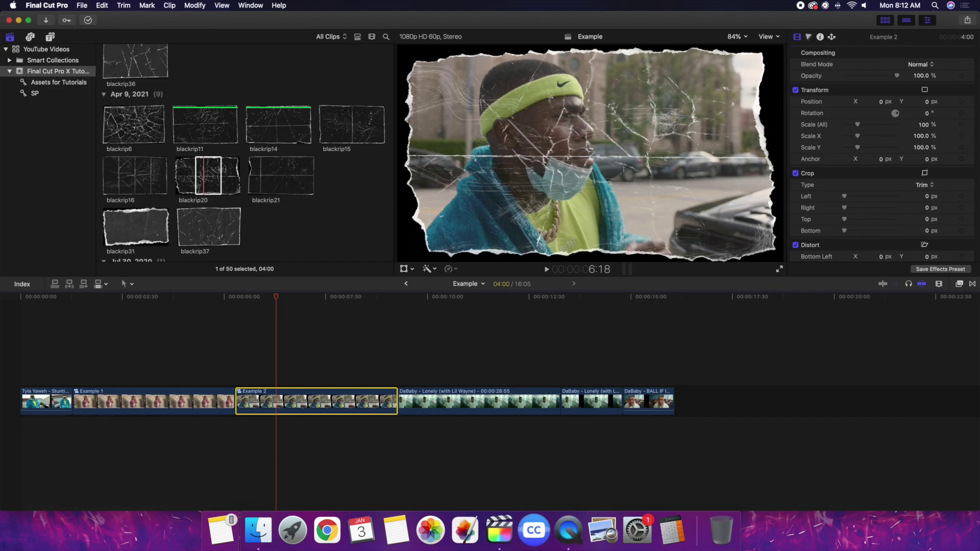
click(179, 365)
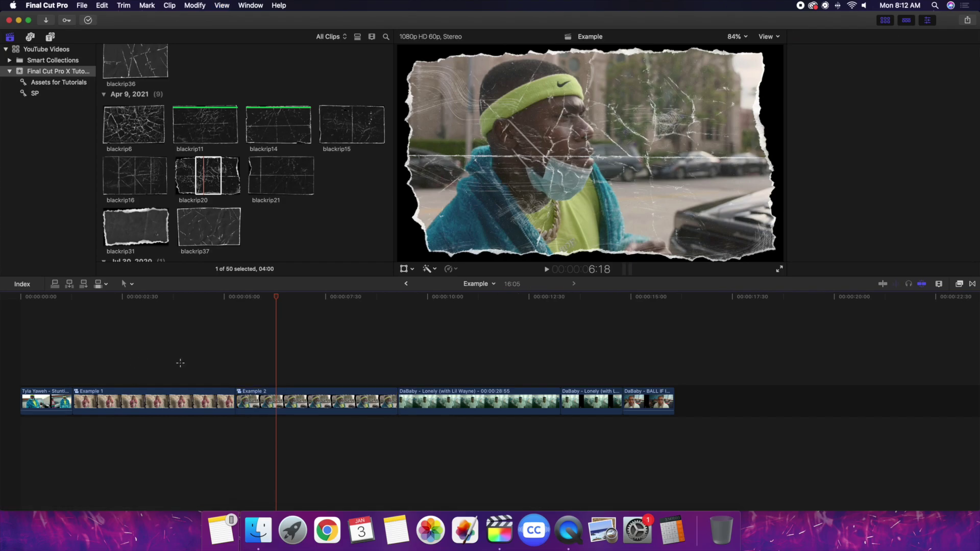
click(288, 373)
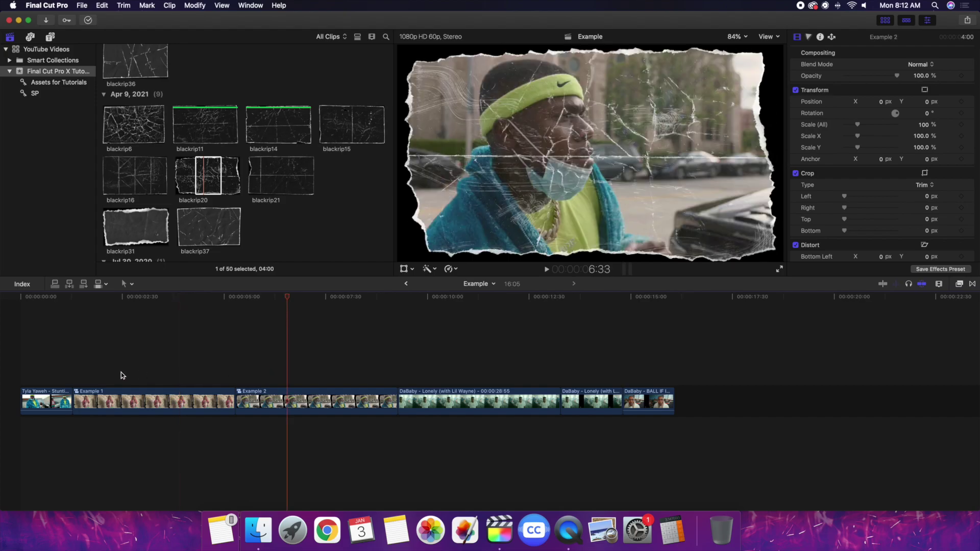
key(super+equal)
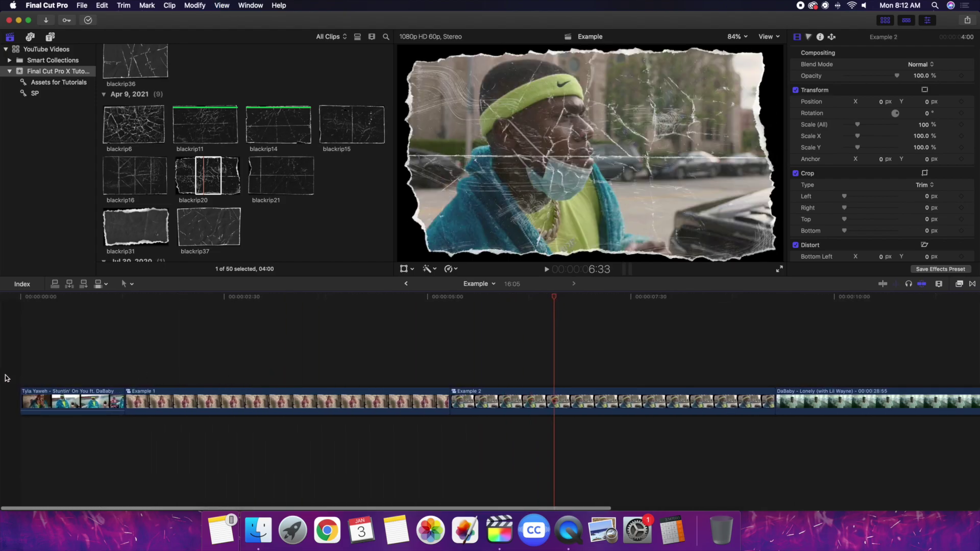
key(Home)
key(super+equal)
key(super+equal)
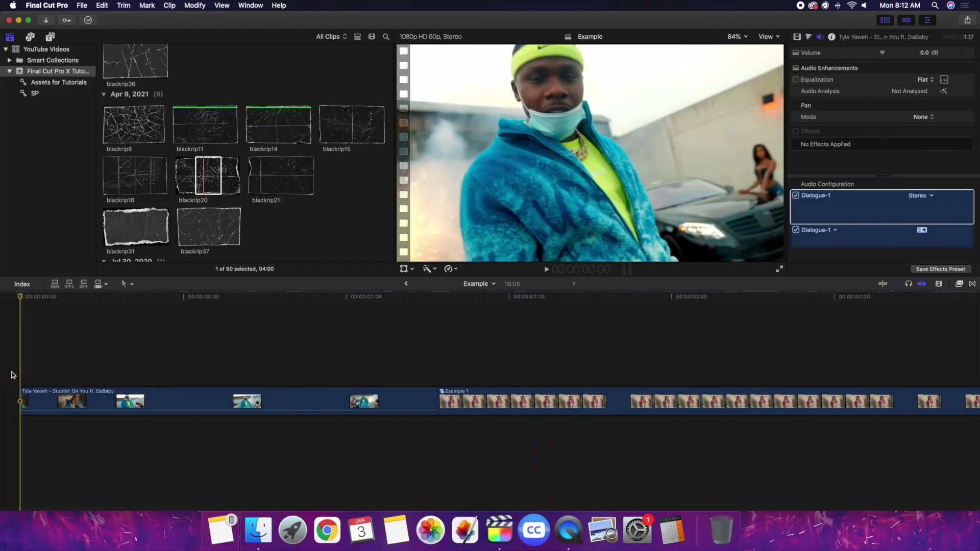
click(438, 370)
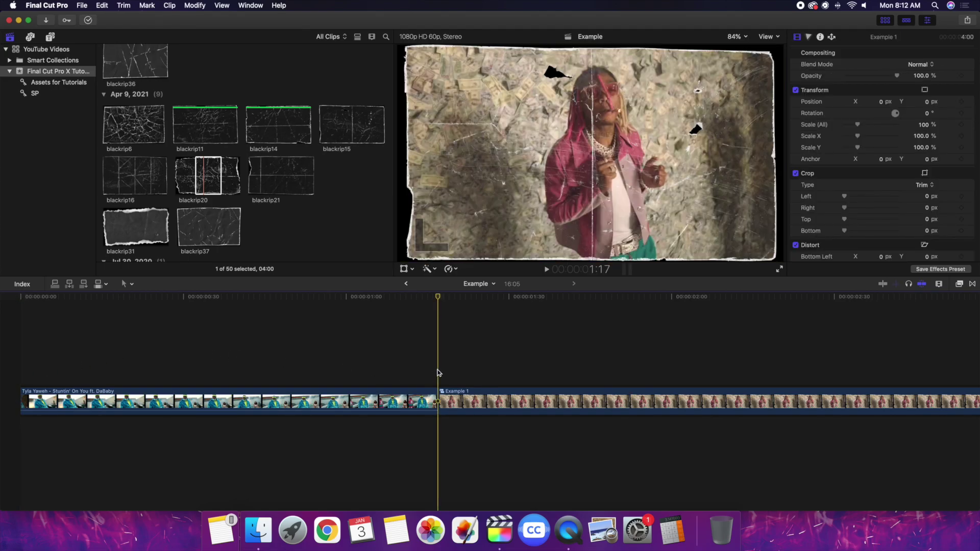
key(Left)
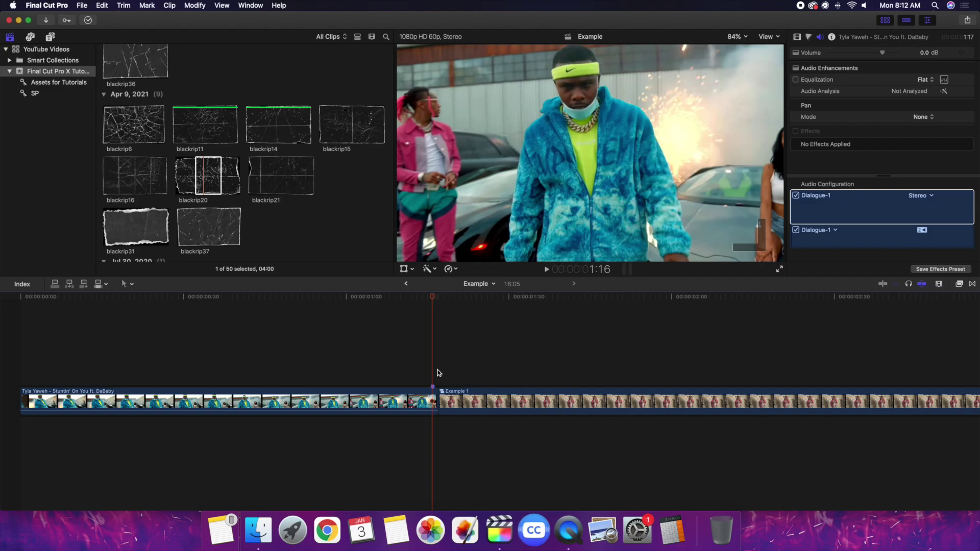
click(430, 405)
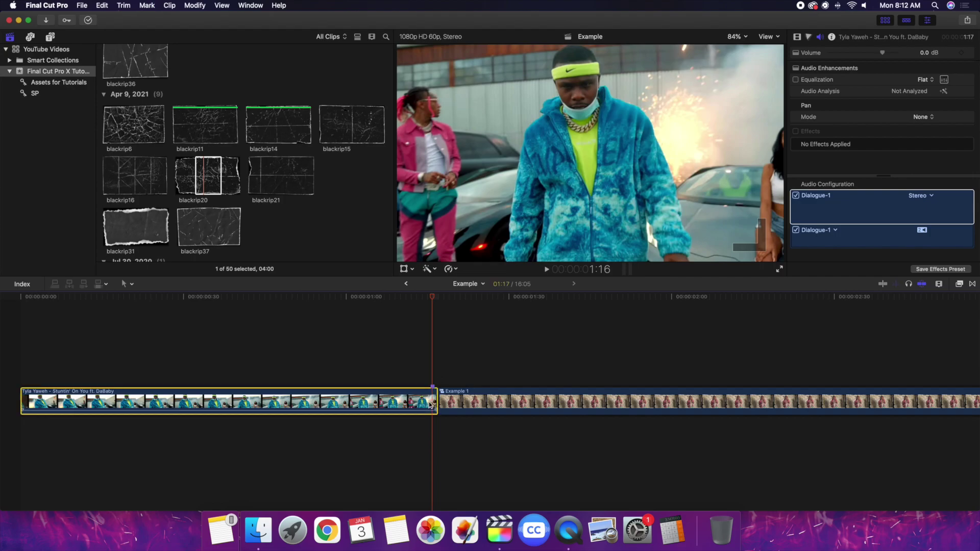
key(super+v)
key(shift+z)
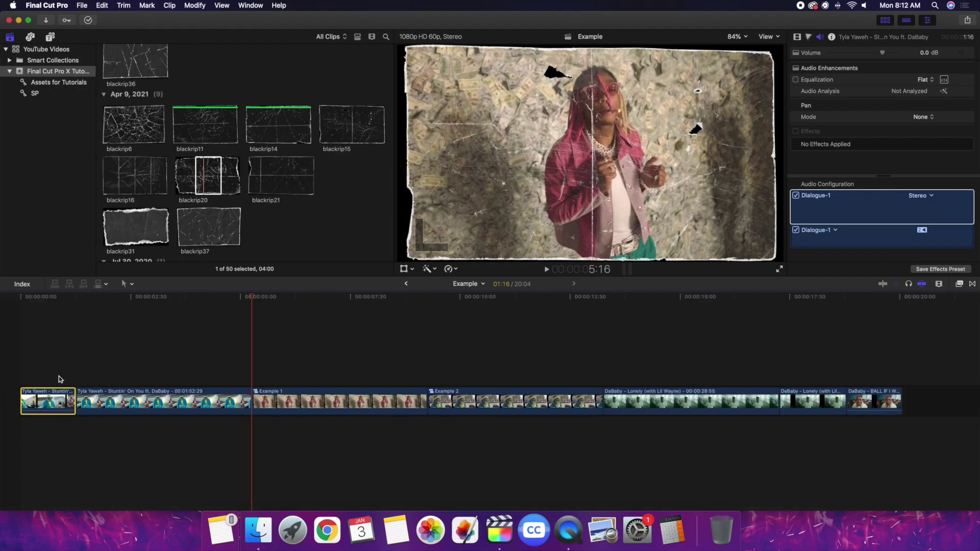
Move the Example 1 compound clip above the new freeze frame so it starts ten frames into it, at 1:26
key(Home)
key(super+equal)
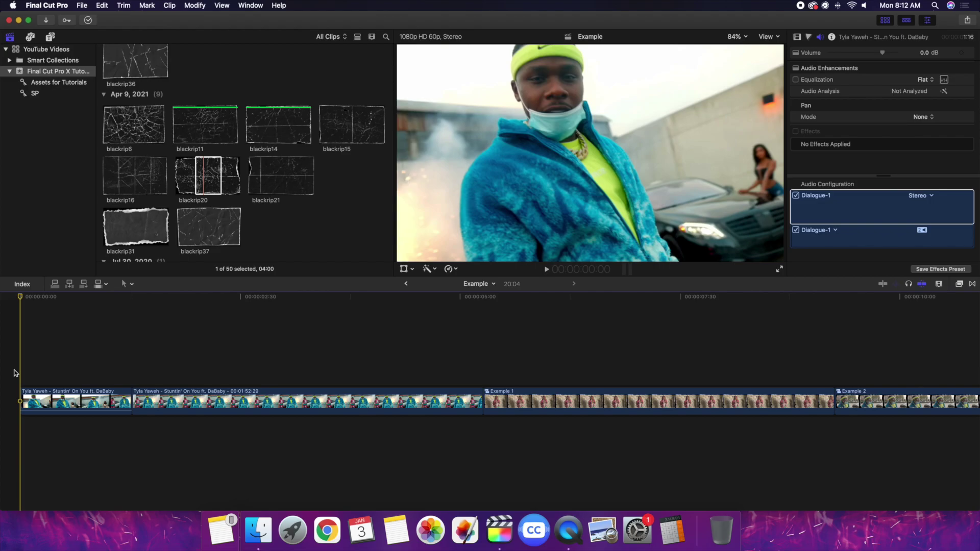
key(space)
key(space)
click(132, 369)
key(space)
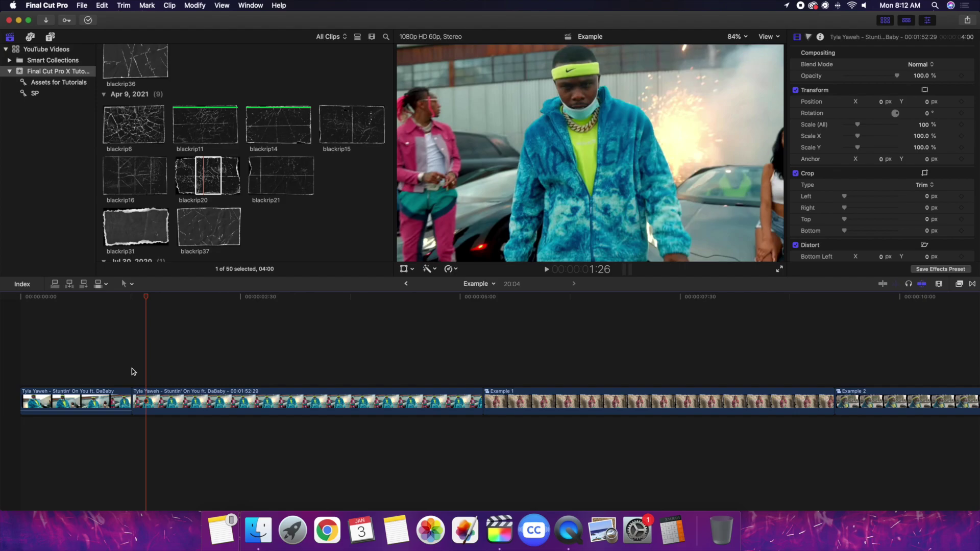
drag(524, 400, 191, 368)
Move the Example 2 compound clip above Example 1 so it starts ten frames after Example 1, at 1:36
click(147, 338)
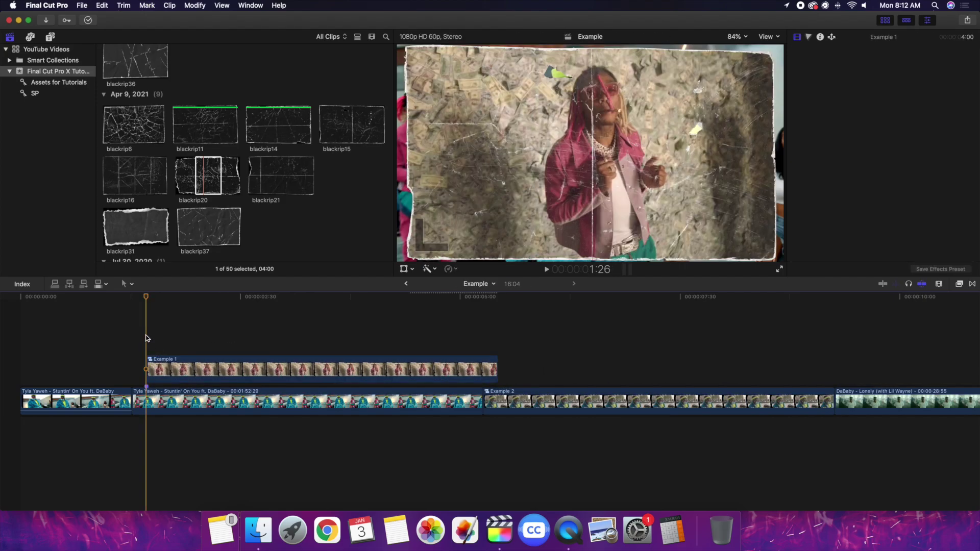
key(space)
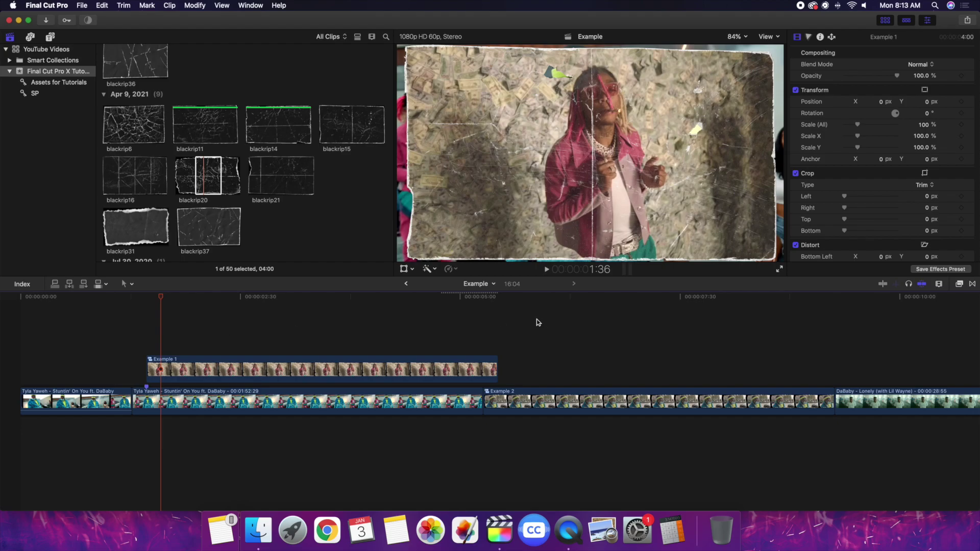
drag(555, 395, 231, 328)
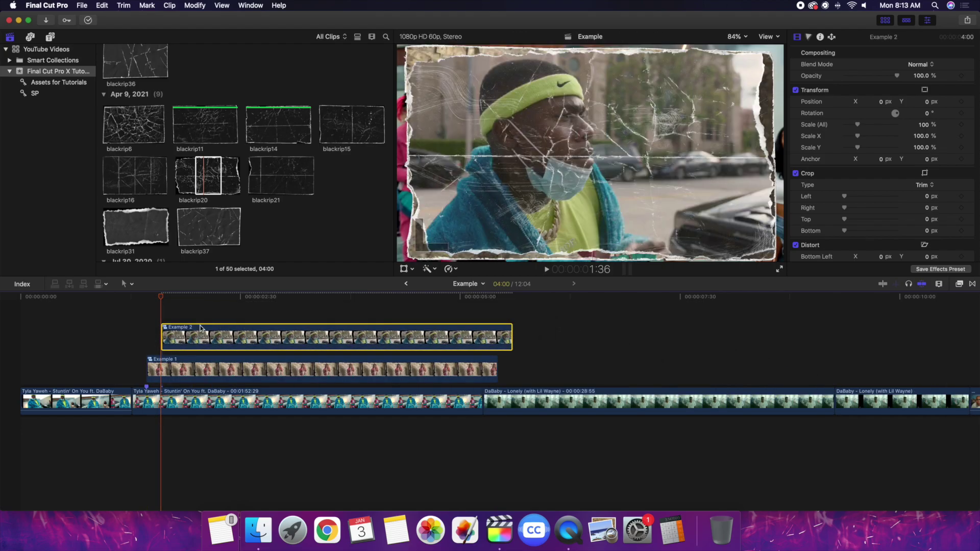
Step frame by frame from the end of the first clip to check the staggered starts of Example 1 and Example 2
click(150, 340)
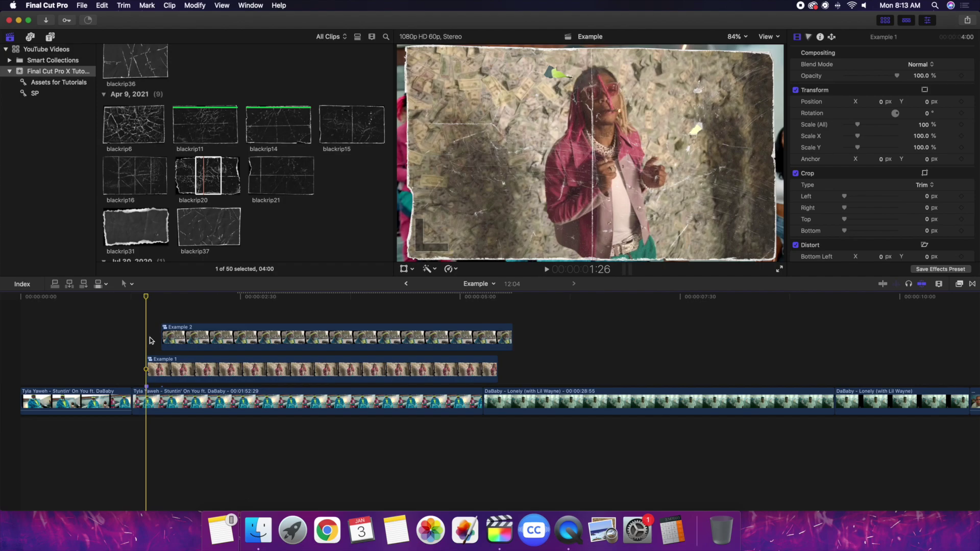
click(115, 362)
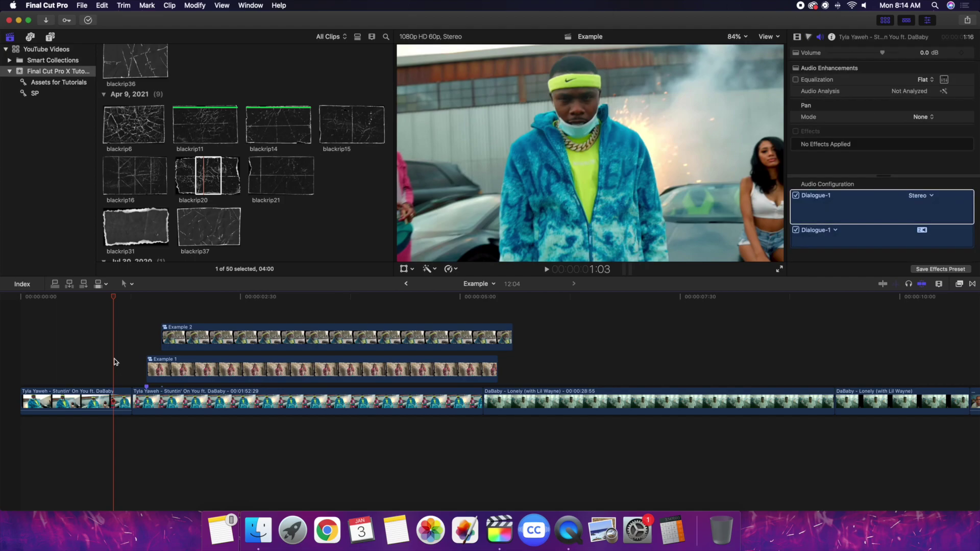
key(super+equal)
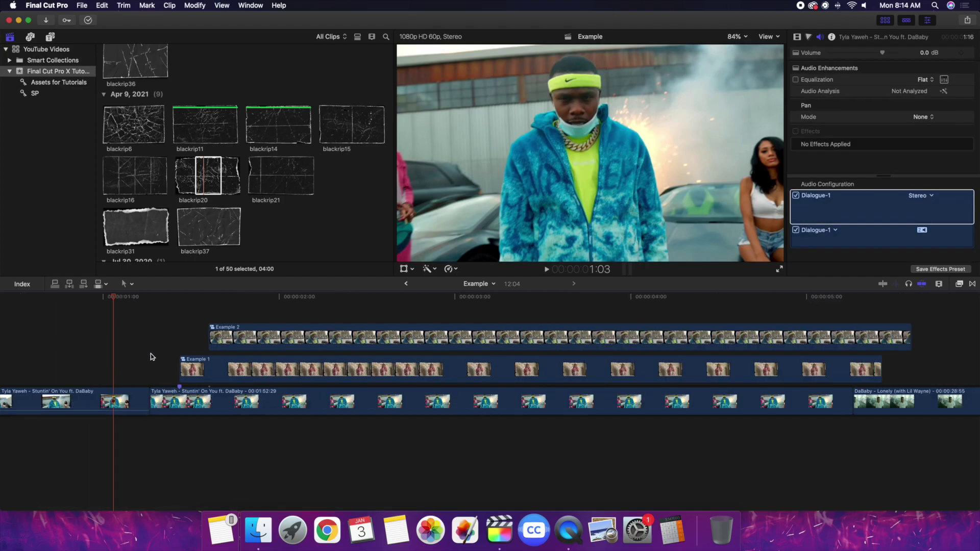
click(149, 357)
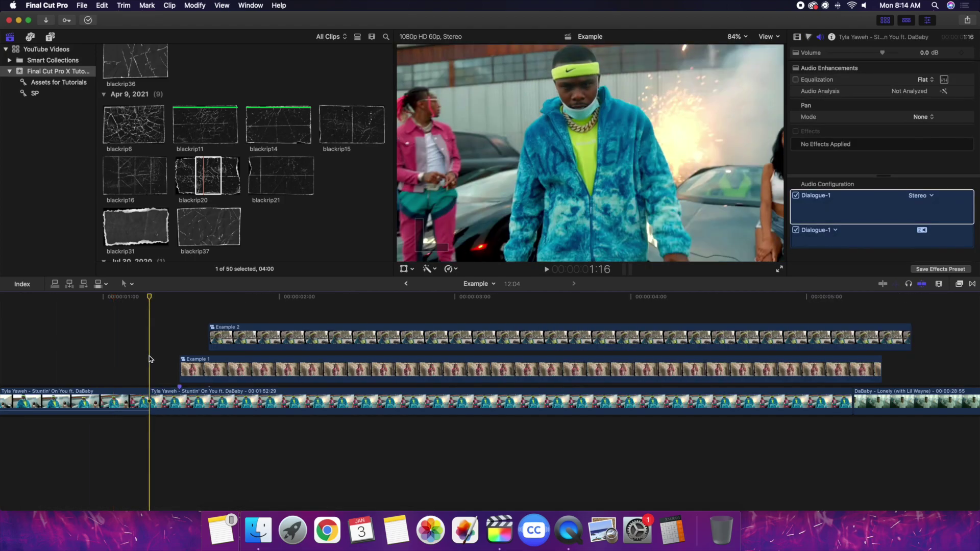
click(149, 356)
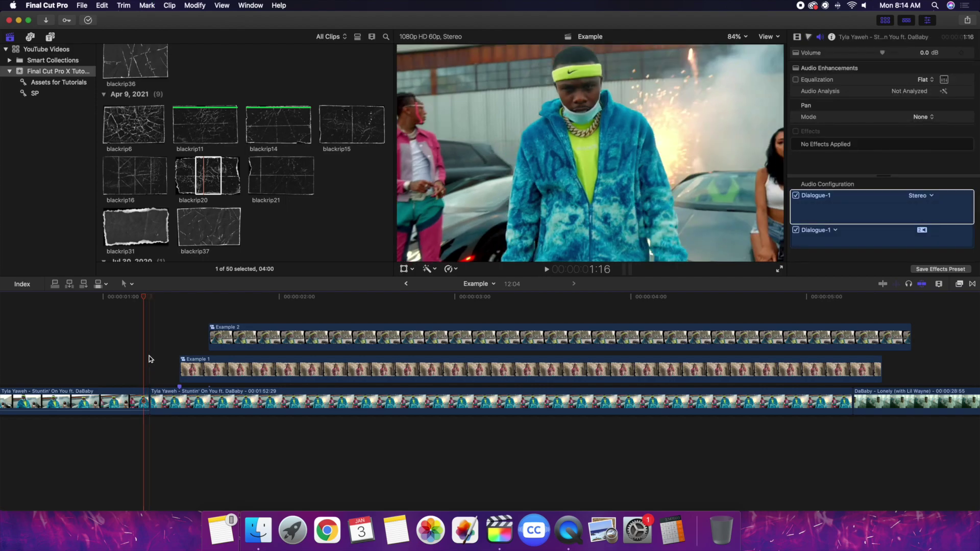
key(Right)
key(Right)
key(Right)
key(Right)
key(Right)
key(Right)
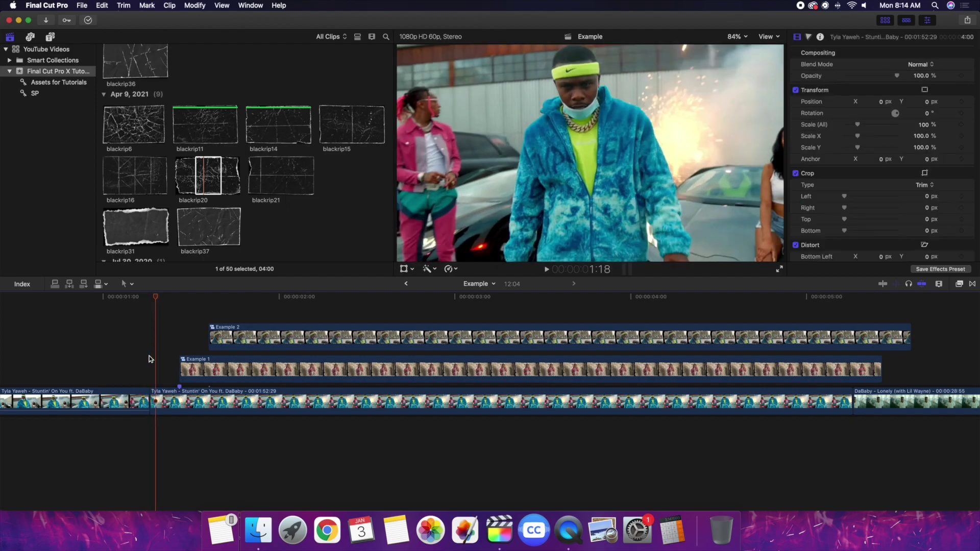
key(Right)
key(Right)
key(Right)
key(Right)
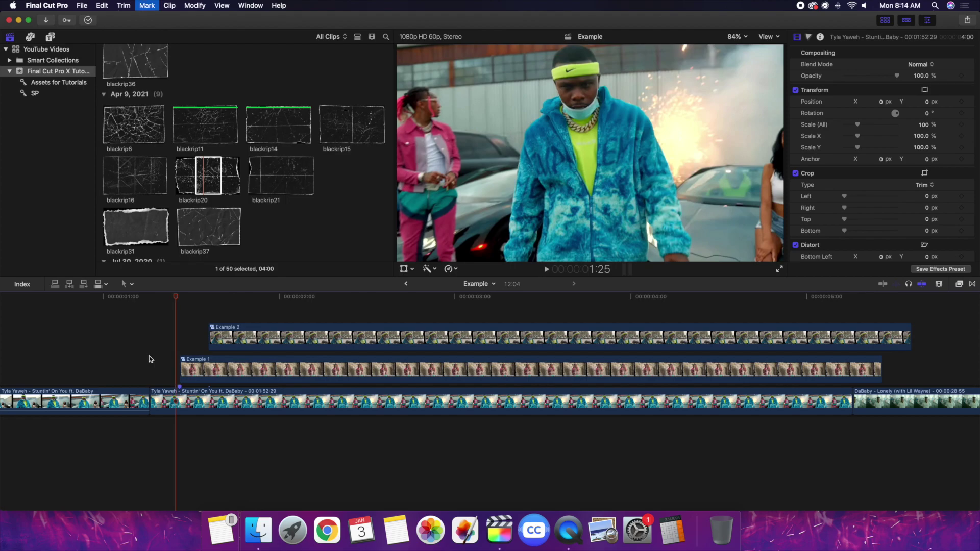
key(Right)
key(Right)
key(Right)
key(Right)
key(Right)
key(Right)
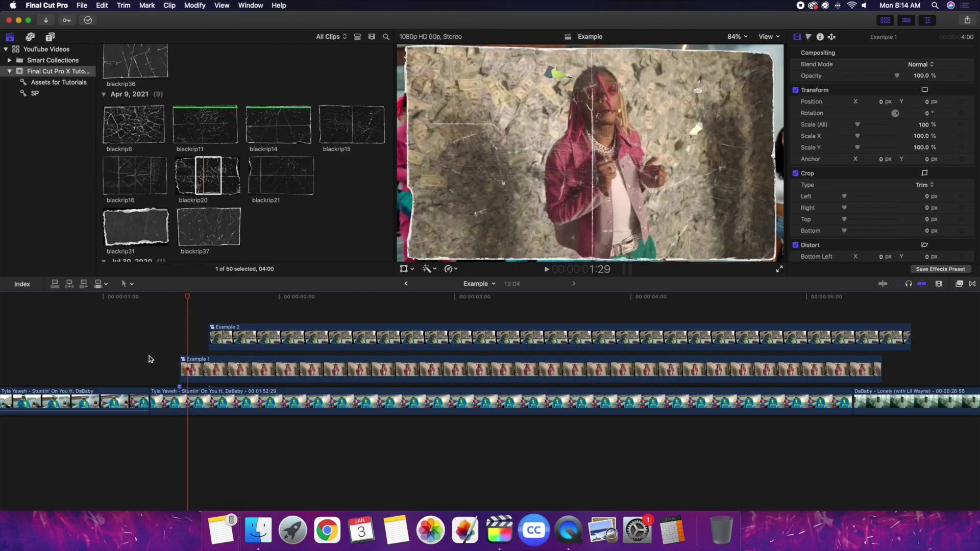
key(Right)
key(Right)
key(Right)
key(Right)
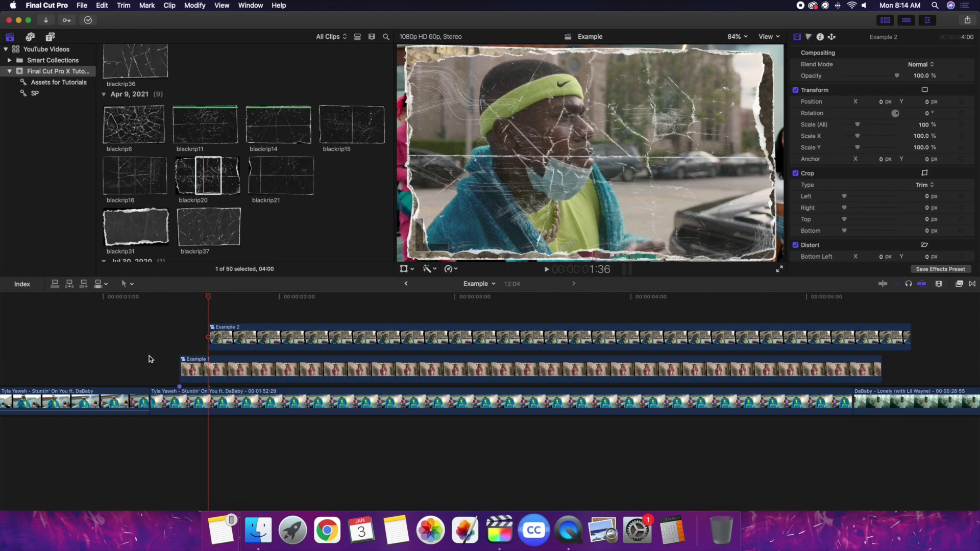
scroll(149, 356, left, 5)
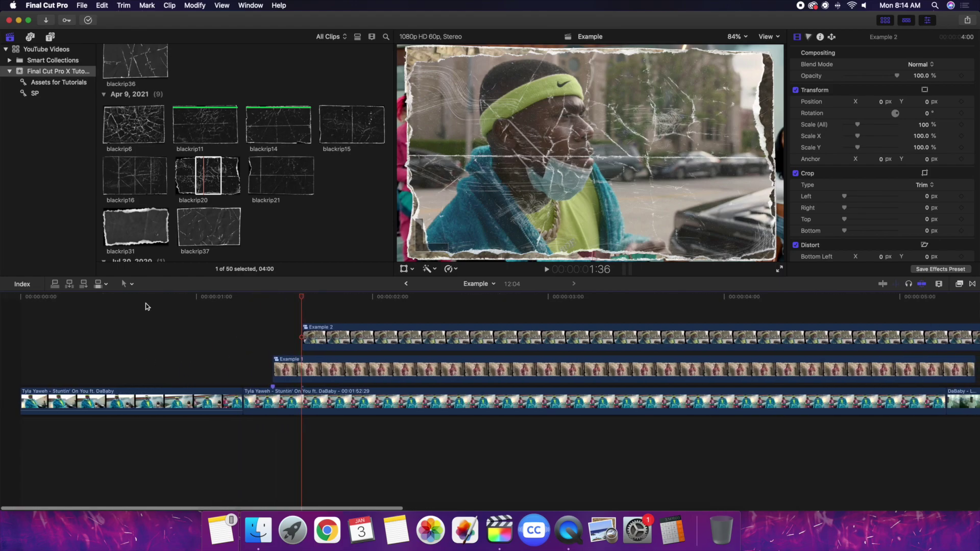
Add a Short adjustment layer above the first clip at frame 44 and set its duration to 6 frames
click(50, 37)
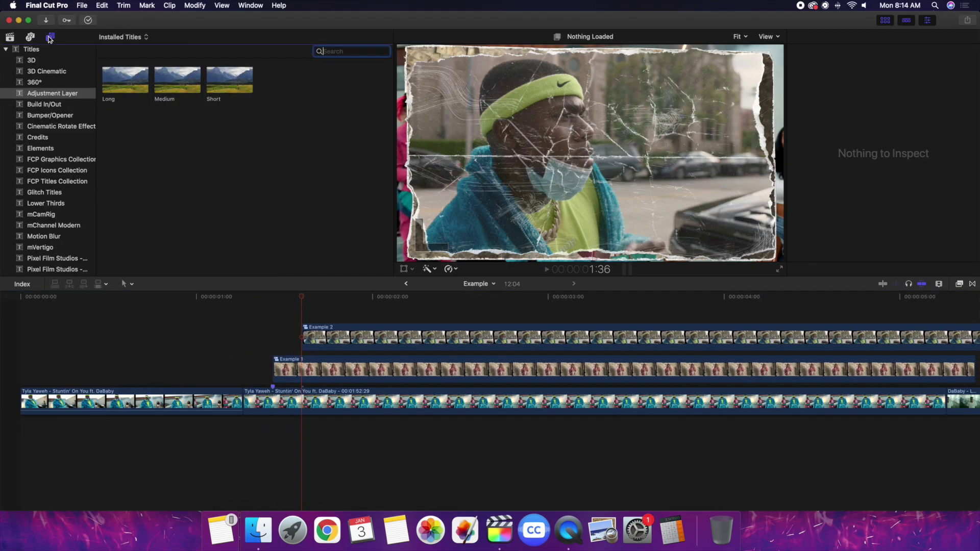
drag(227, 82, 150, 355)
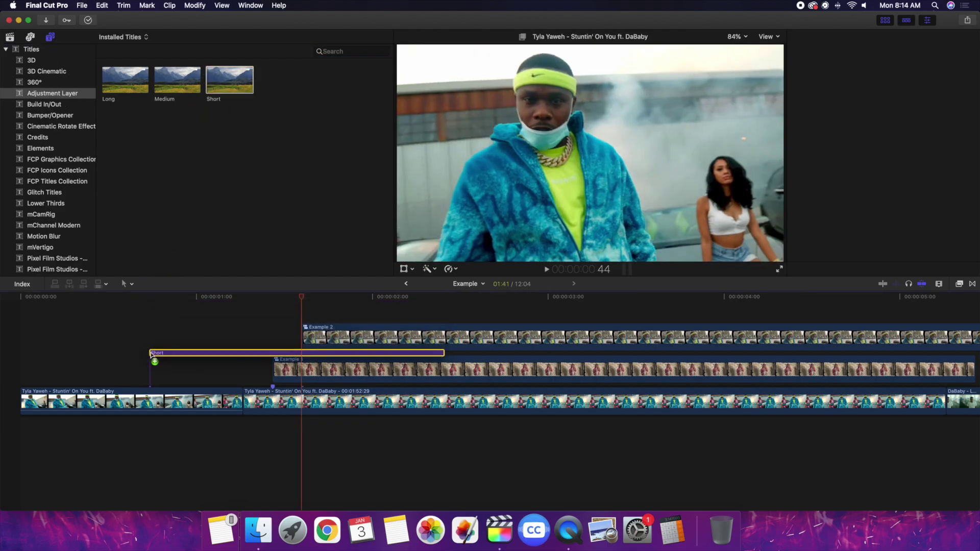
key(ctrl+d)
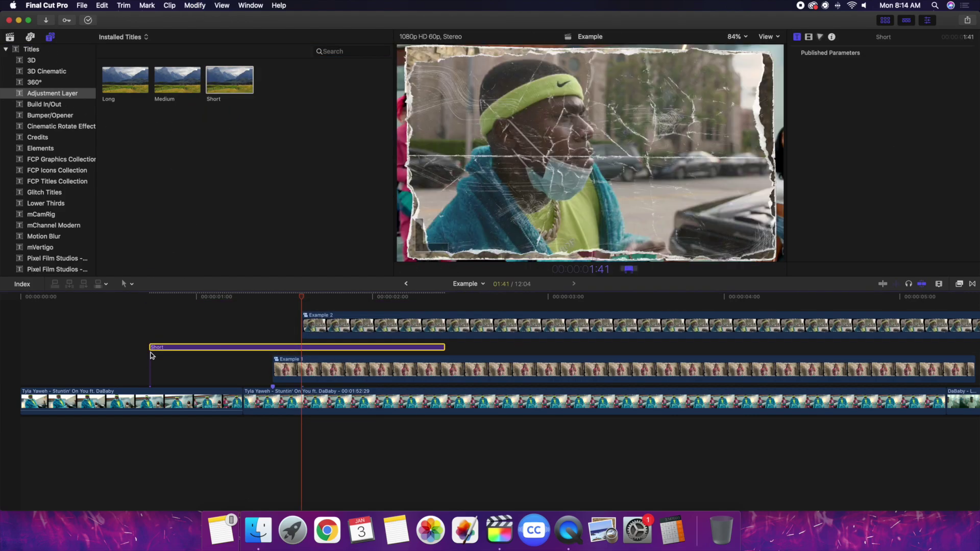
text(6)
key(Return)
click(151, 356)
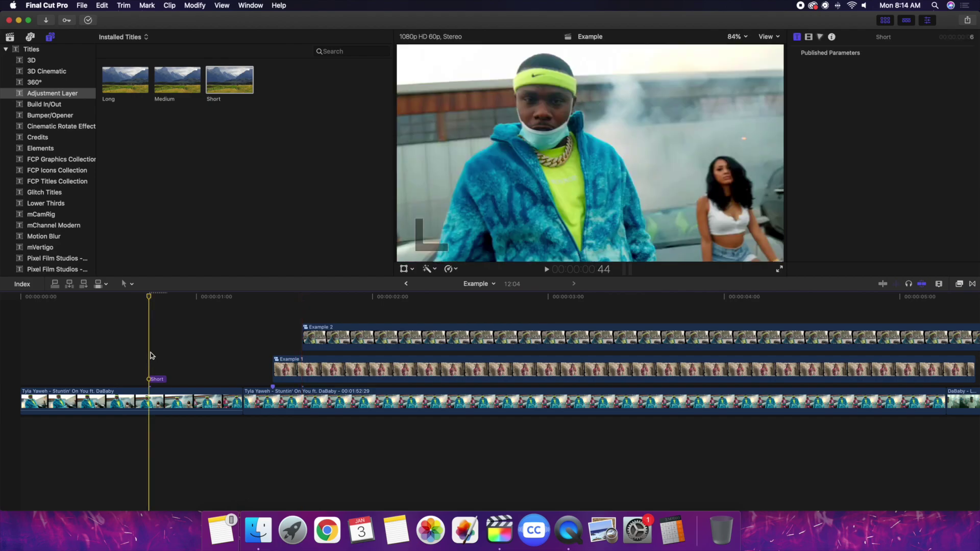
Add a Color Board correction to the Short adjustment layer and set an exposure keyframe at its first frame
key(super+equal)
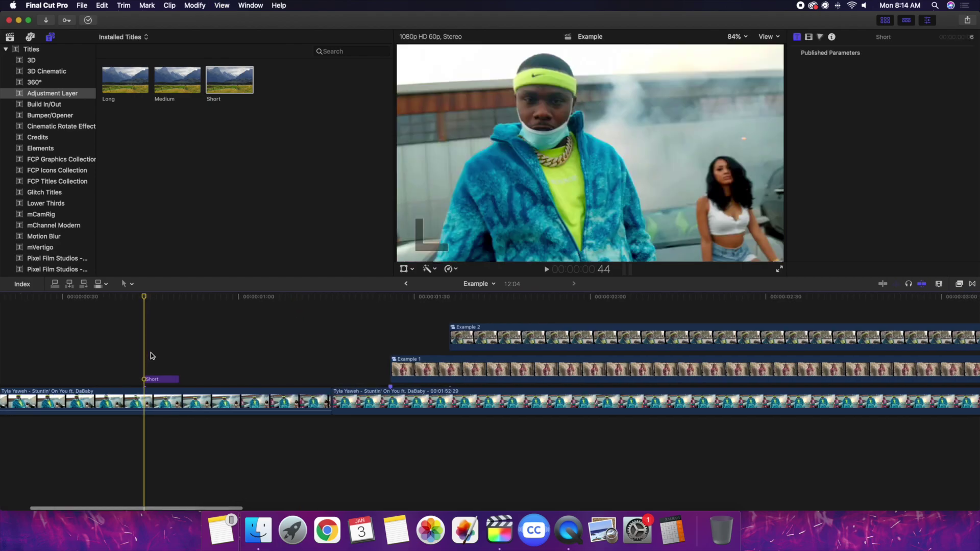
click(154, 380)
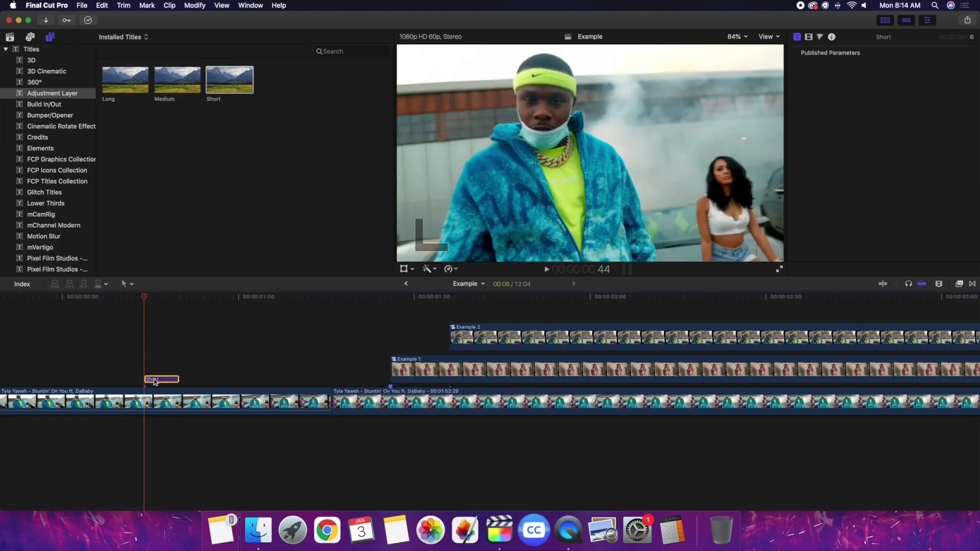
click(820, 37)
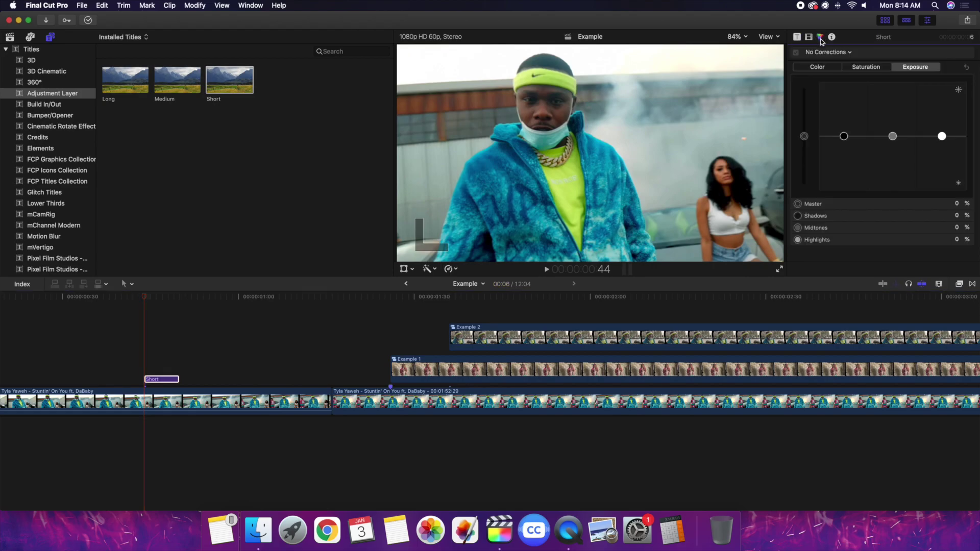
click(164, 380)
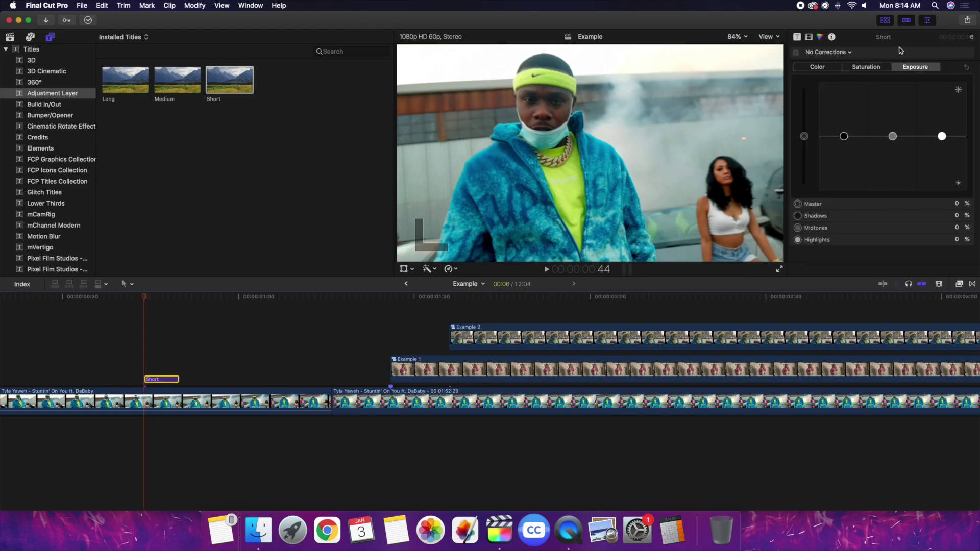
click(845, 53)
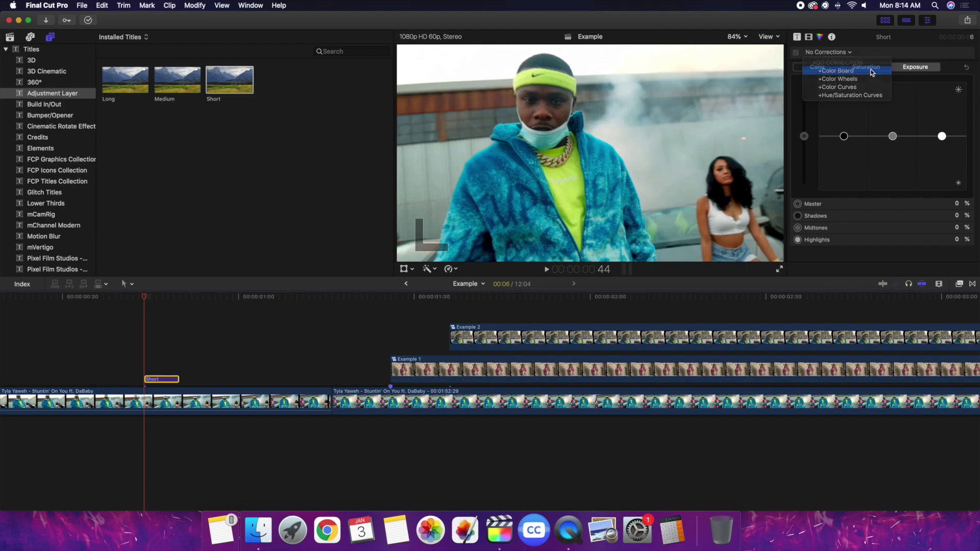
click(844, 68)
click(960, 53)
Three frames into the adjustment layer, add a marker and set the exposure to Master 90% and Highlights 100%
click(164, 382)
key(Right)
key(Right)
key(Right)
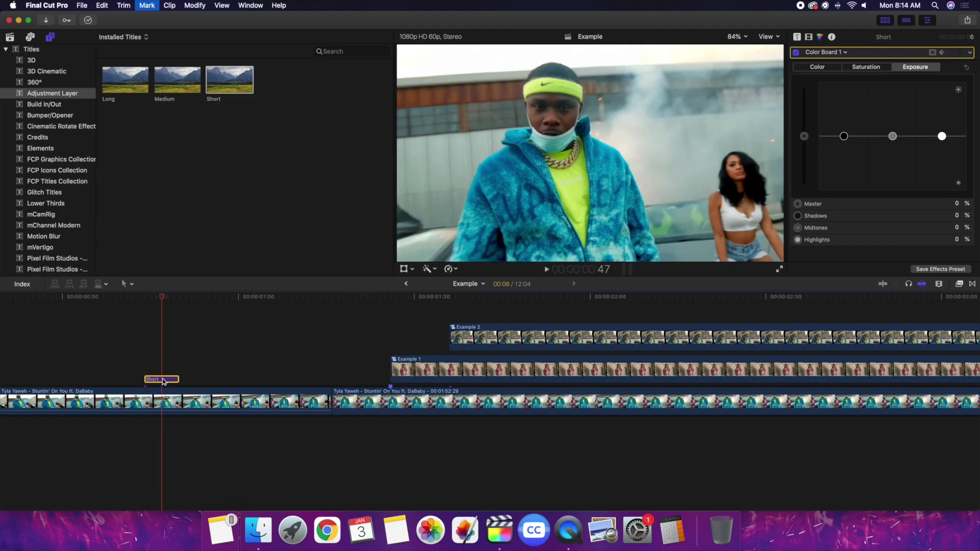
key(m)
click(957, 204)
text(90)
key(Return)
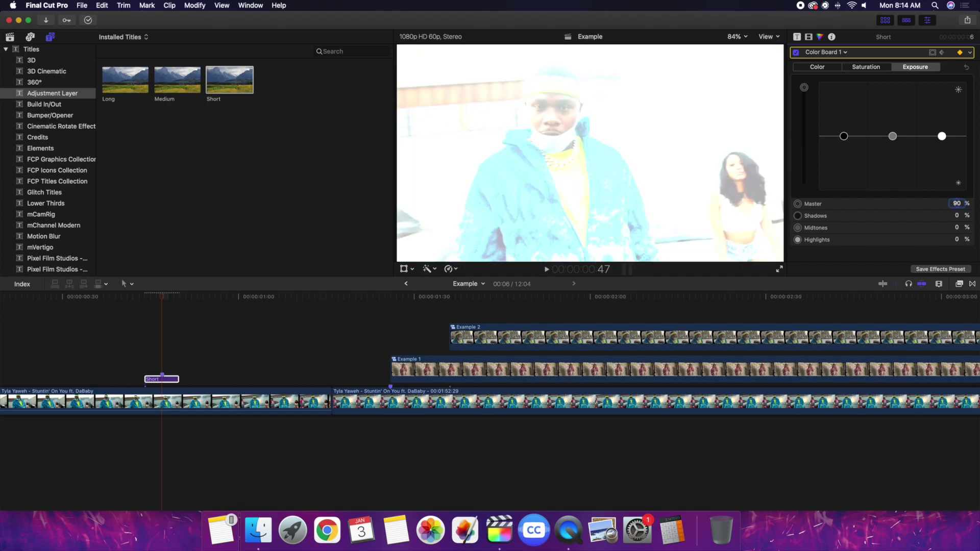
click(956, 240)
text(100)
key(Return)
At the end of the adjustment layer, frame 50, set the Master and Highlights exposure back to 0%
click(159, 378)
key(Right)
key(Right)
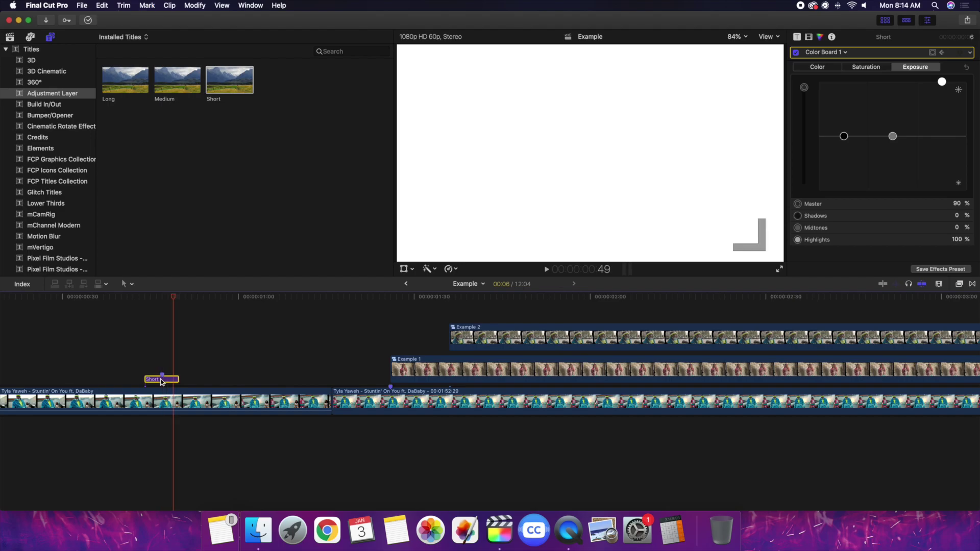
key(Right)
click(958, 204)
text(0)
key(Return)
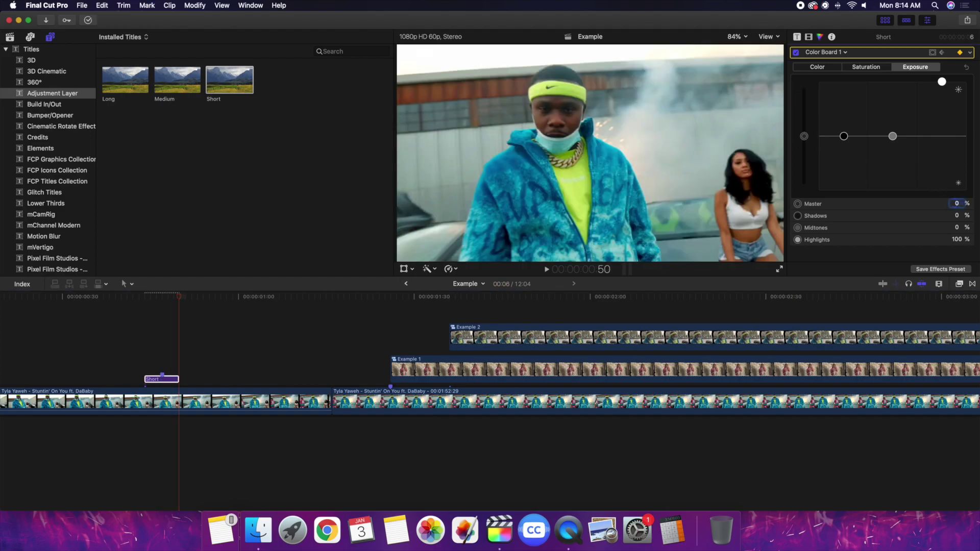
click(956, 240)
text(0)
key(Return)
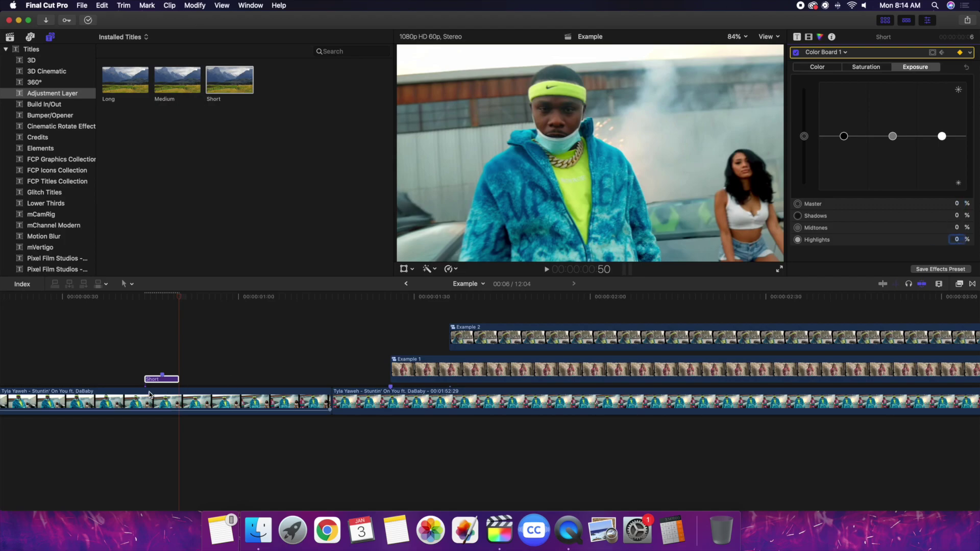
Step frame by frame through the adjustment layer to check the exposure flash
click(148, 363)
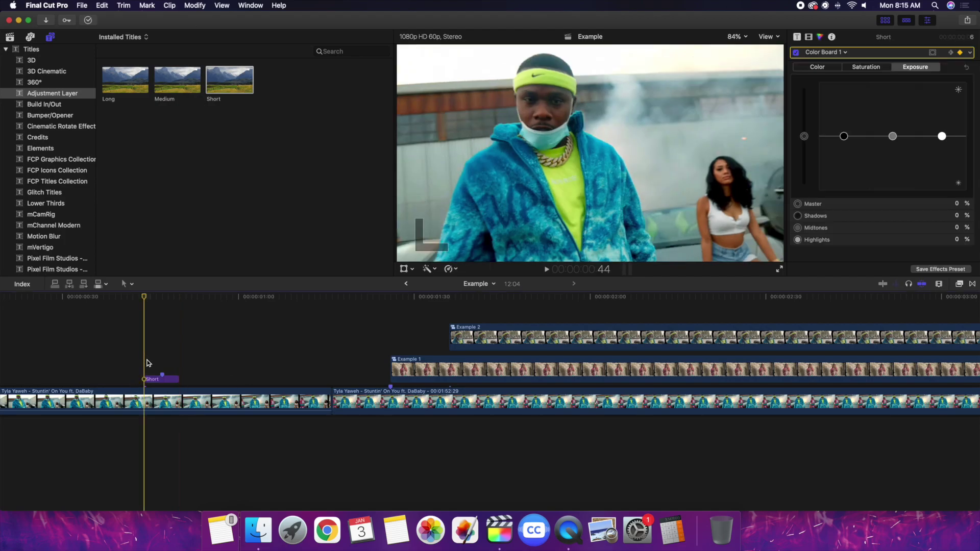
key(Right)
key(Right)
key(Right)
key(Right)
key(Right)
key(Right)
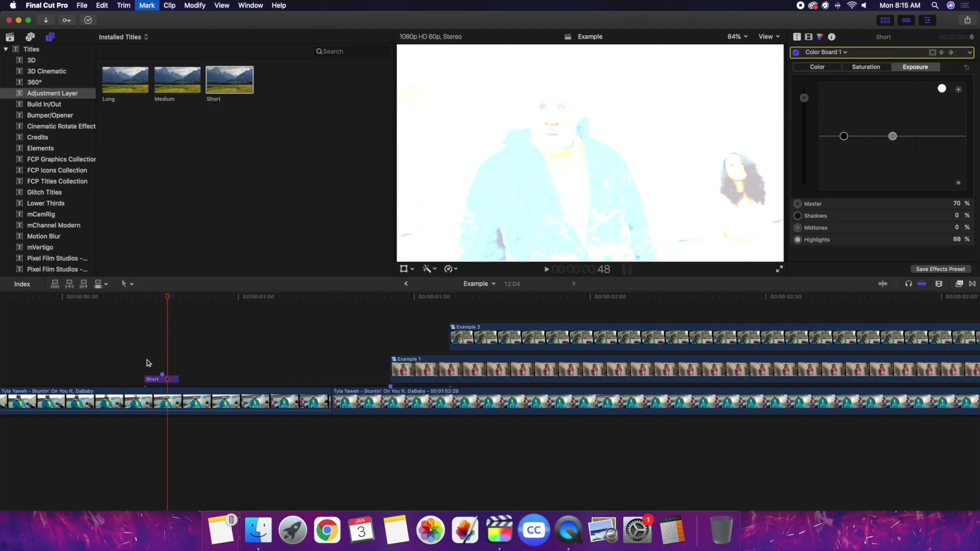
Move the Short adjustment layer so its marker lines up with the cut to the freeze frame, and play the transition
drag(155, 378, 328, 375)
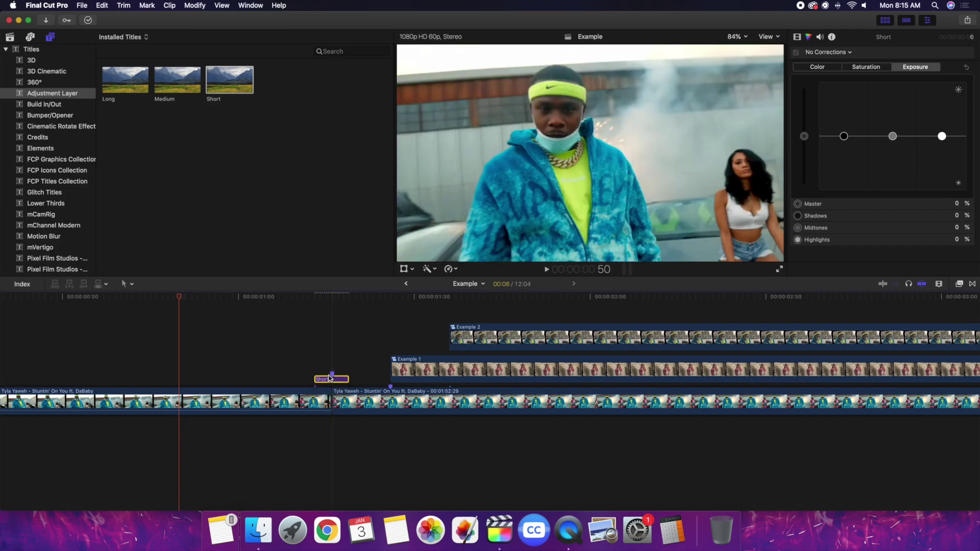
click(296, 363)
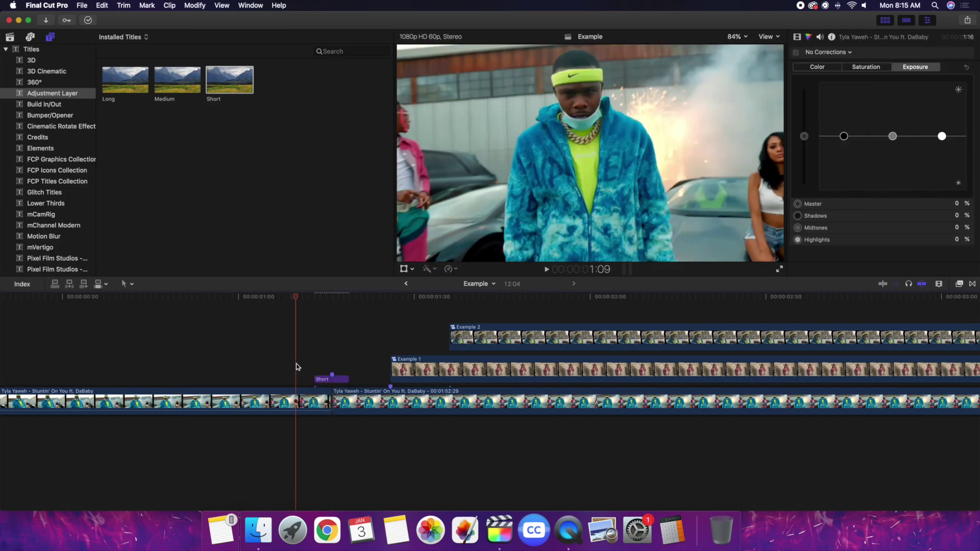
key(shift+z)
click(78, 357)
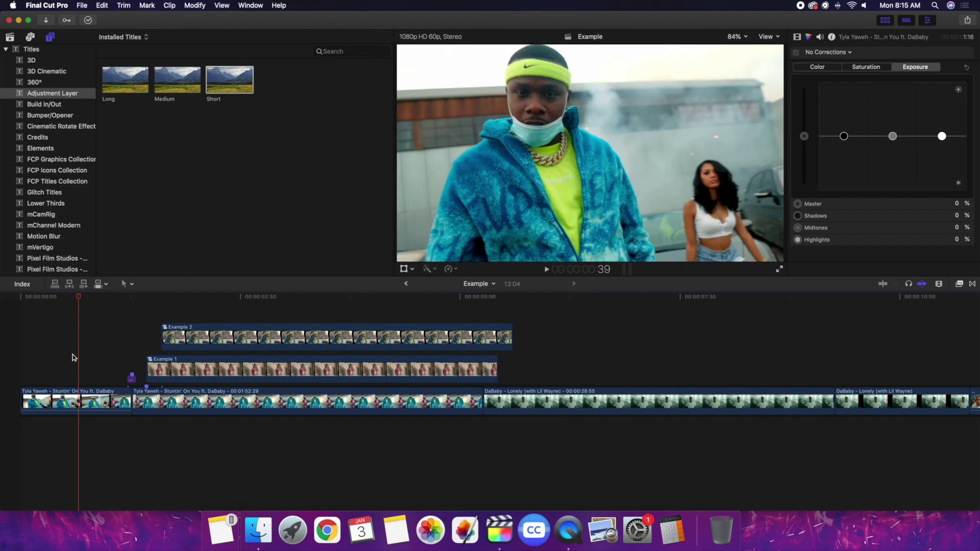
key(space)
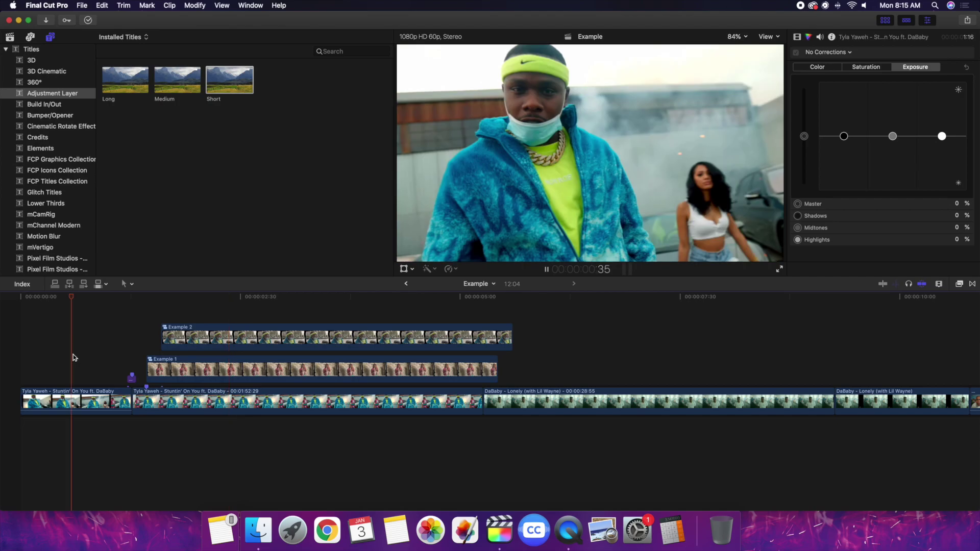
key(space)
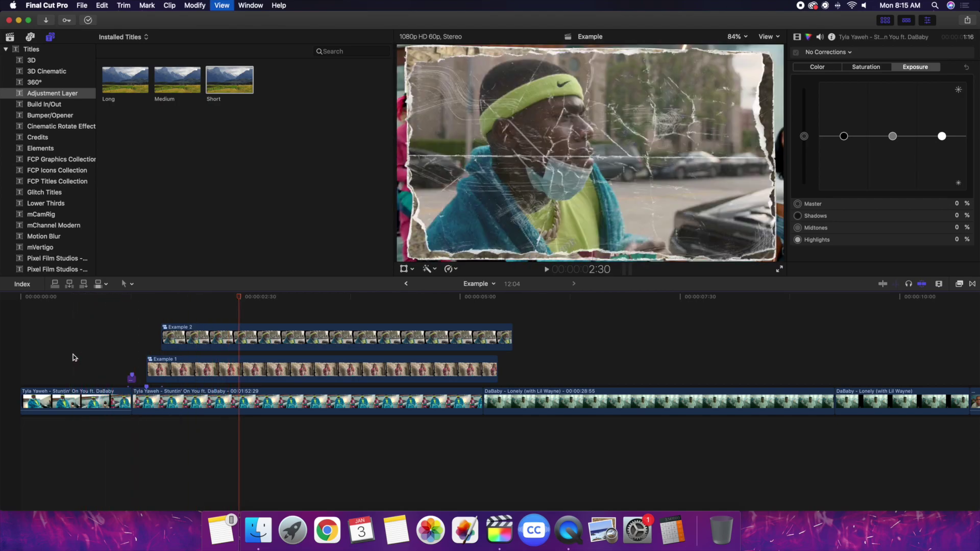
Place a marker on the Example 2 clip ten frames after its start, at 1:46
key(c)
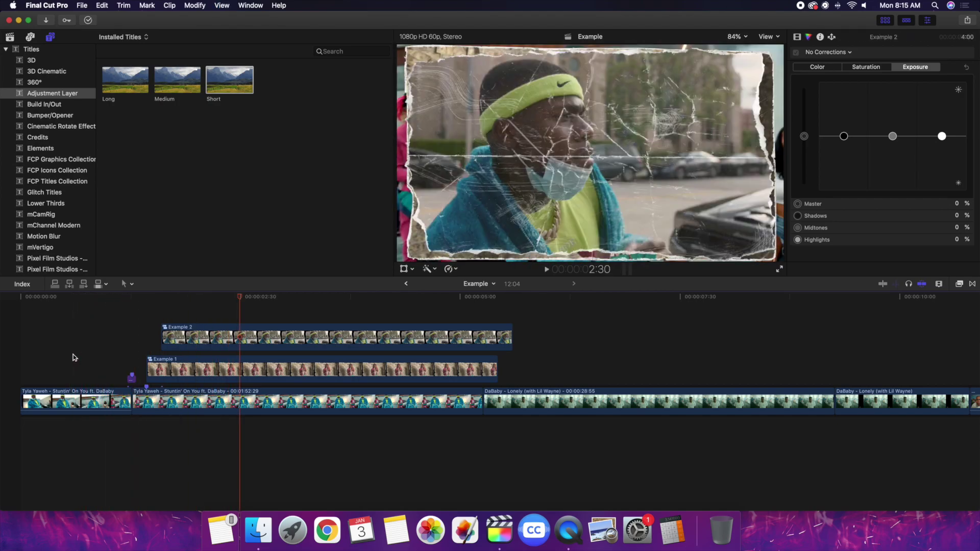
click(162, 310)
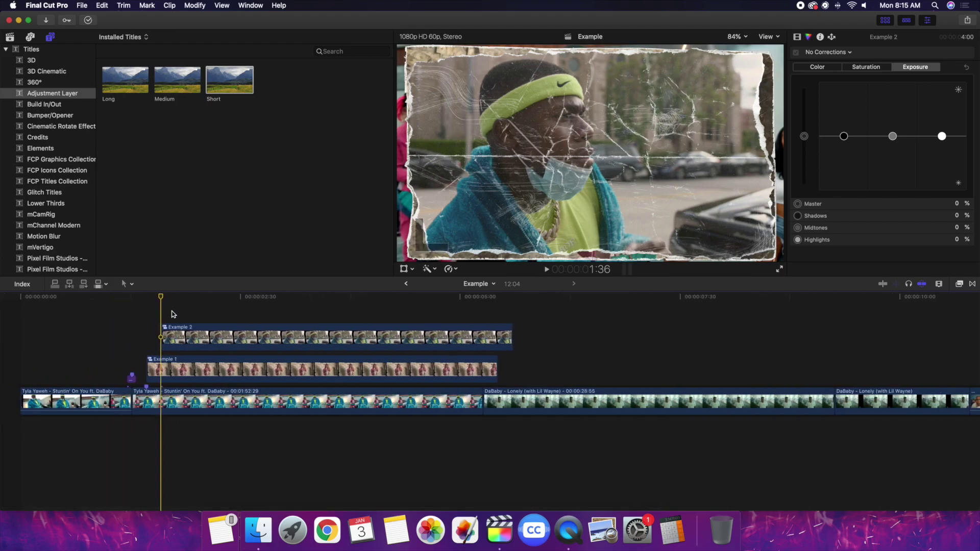
key(space)
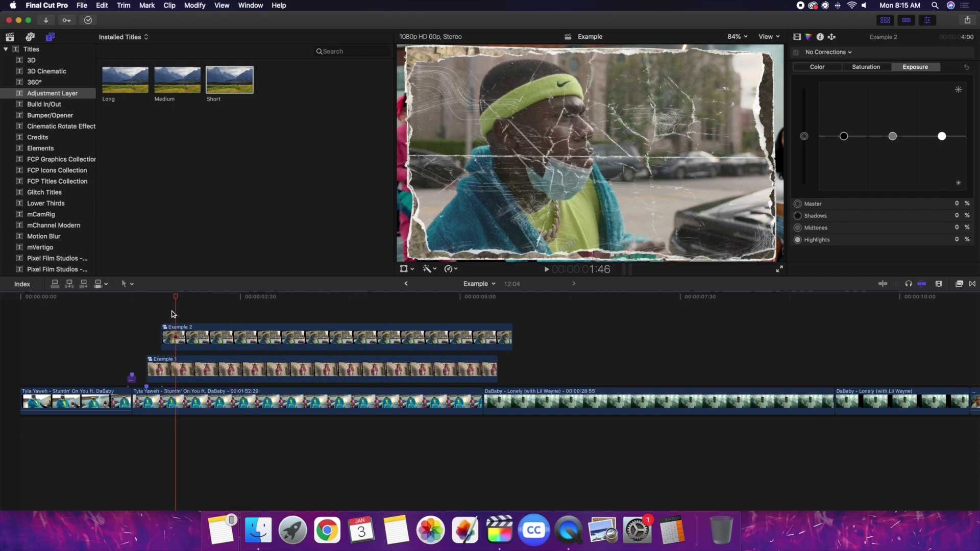
Apply the Draw Mask effect to the DaBaby - Lonely freeze frame and show its mask settings
click(576, 361)
click(586, 401)
click(959, 284)
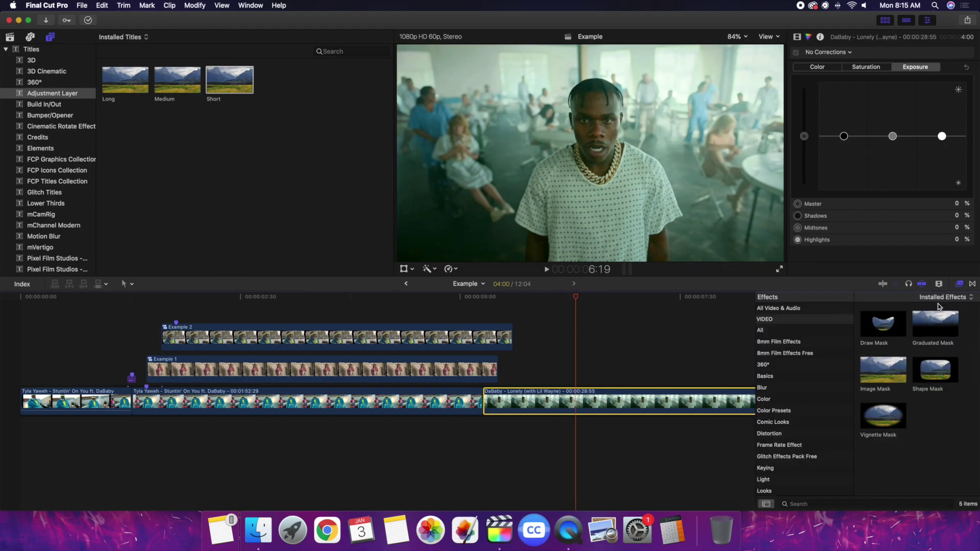
mouse_move(896, 328)
mouse_down()
mouse_move(711, 376)
mouse_move(722, 387)
mouse_up()
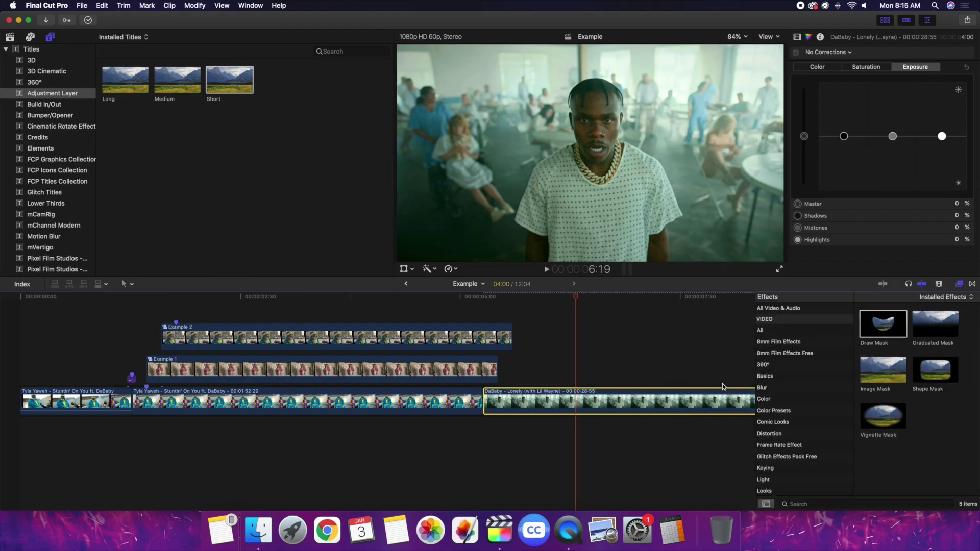
click(959, 286)
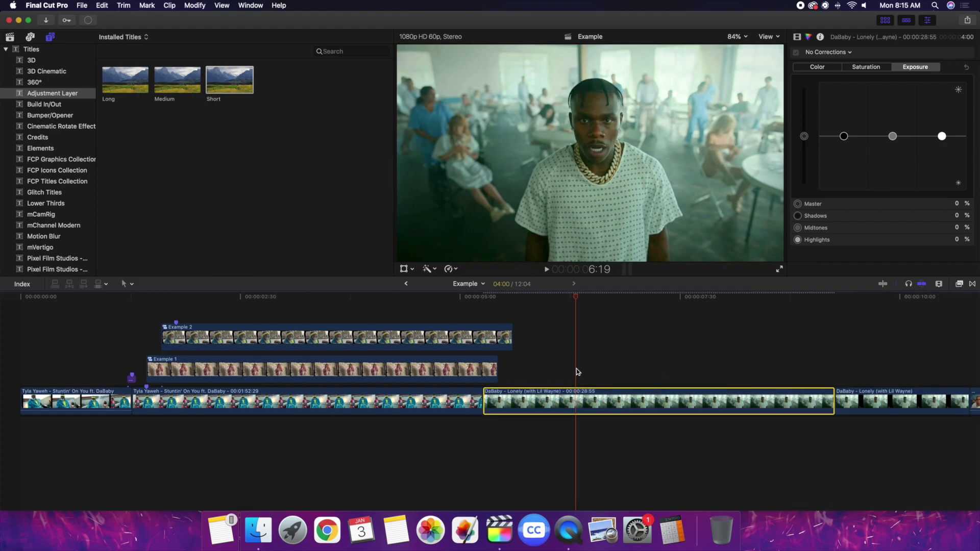
click(796, 40)
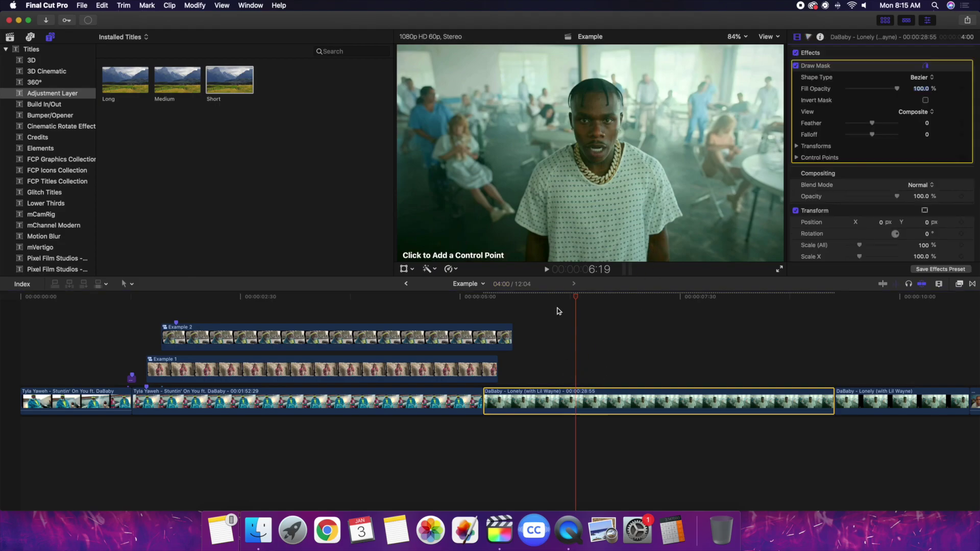
Draw a closed mask around the man in the patterned shirt, following his shoulders and head down to the frame's lower edge
click(522, 259)
click(526, 233)
click(513, 219)
click(534, 170)
click(567, 149)
click(577, 141)
click(566, 111)
click(569, 89)
click(590, 78)
click(609, 81)
click(622, 94)
click(623, 125)
click(620, 138)
click(659, 159)
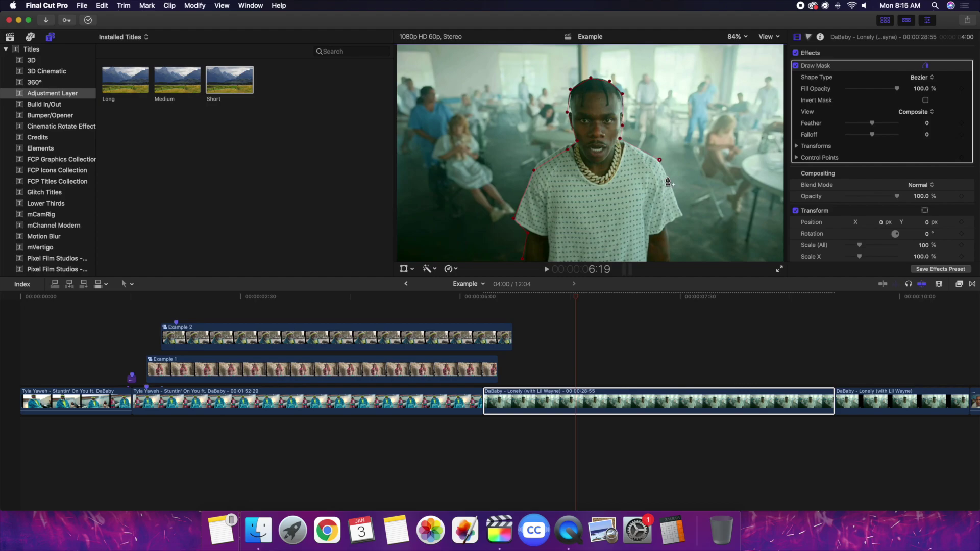
click(681, 214)
click(666, 225)
click(666, 261)
click(520, 261)
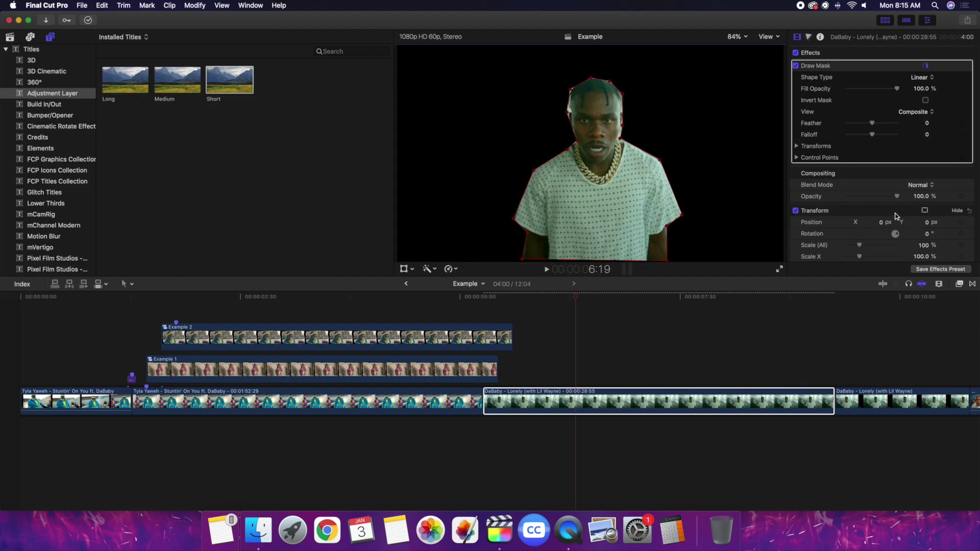
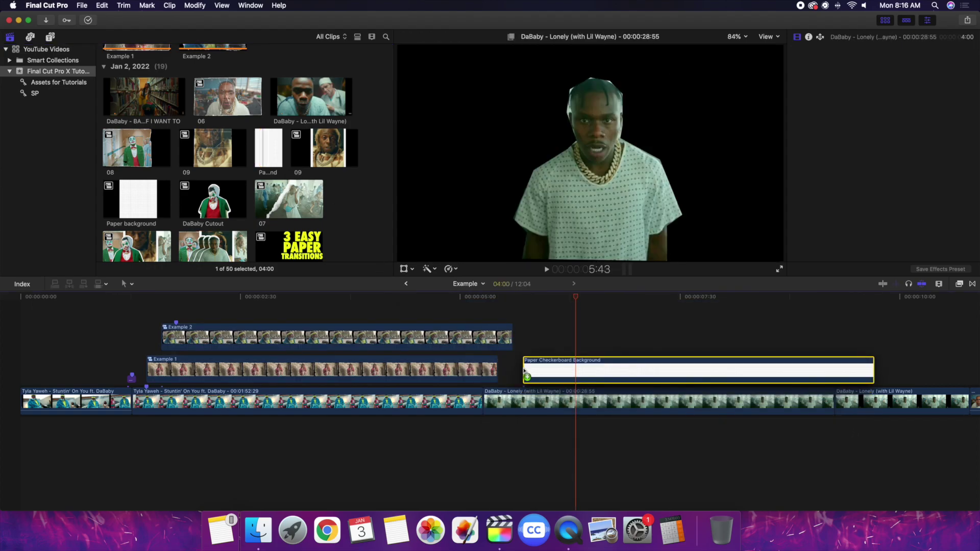
Undo placing the Paper Checkerboard Background, and move the masked freeze frame above Example 2 so it starts at the 1:46 marker
key(super+z)
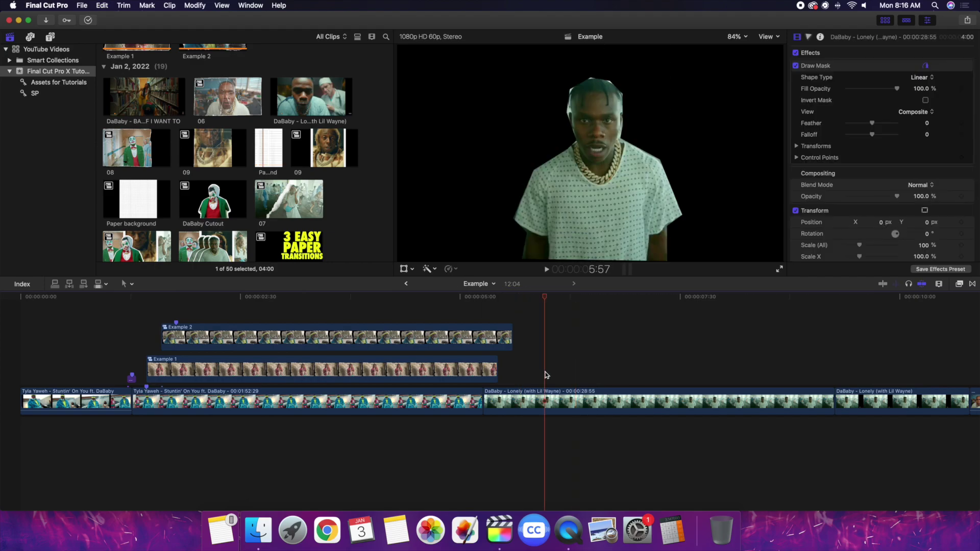
mouse_move(547, 401)
mouse_down()
mouse_move(551, 372)
mouse_move(449, 304)
mouse_move(250, 303)
mouse_up()
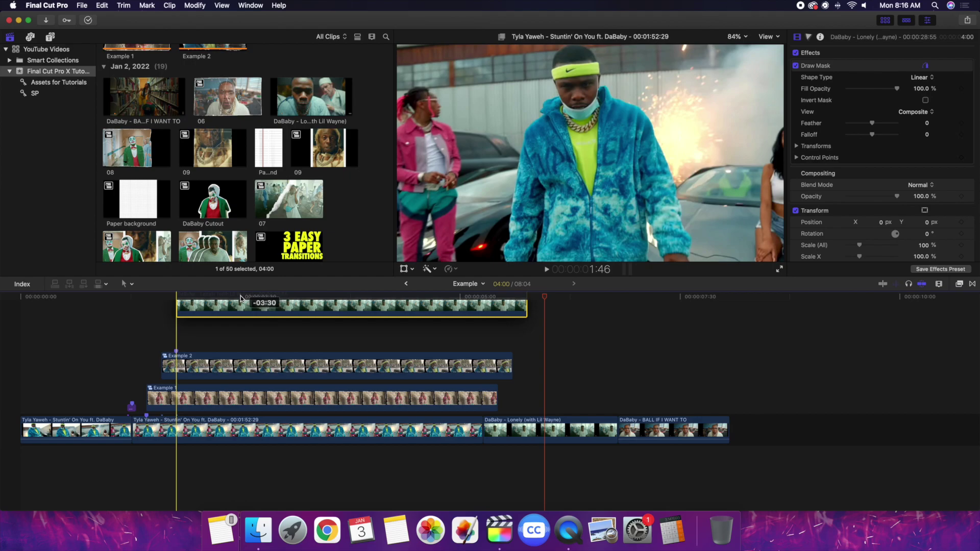
Set the masked freeze frame's duration to 10 frames and trim Example 2, Example 1 and the main clip beneath to end at 1:56
click(222, 304)
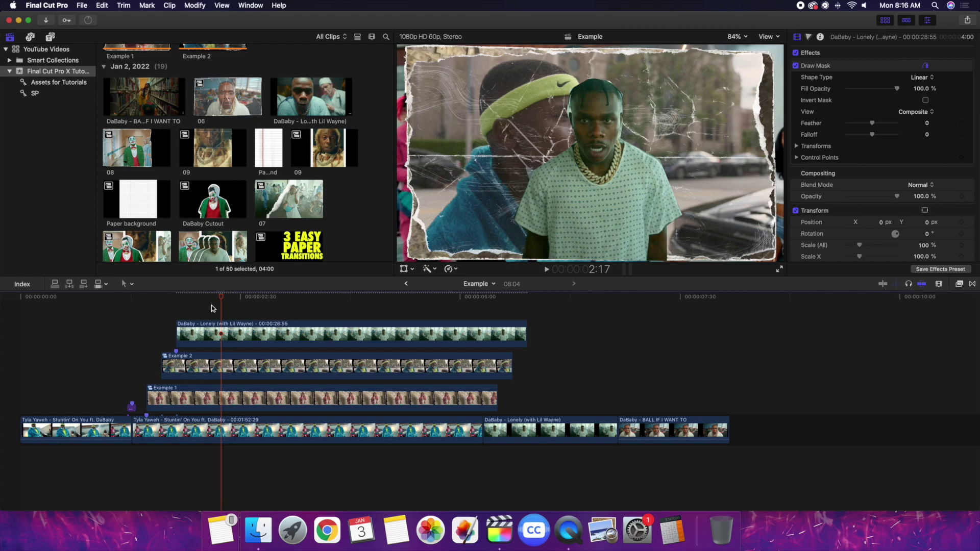
click(234, 336)
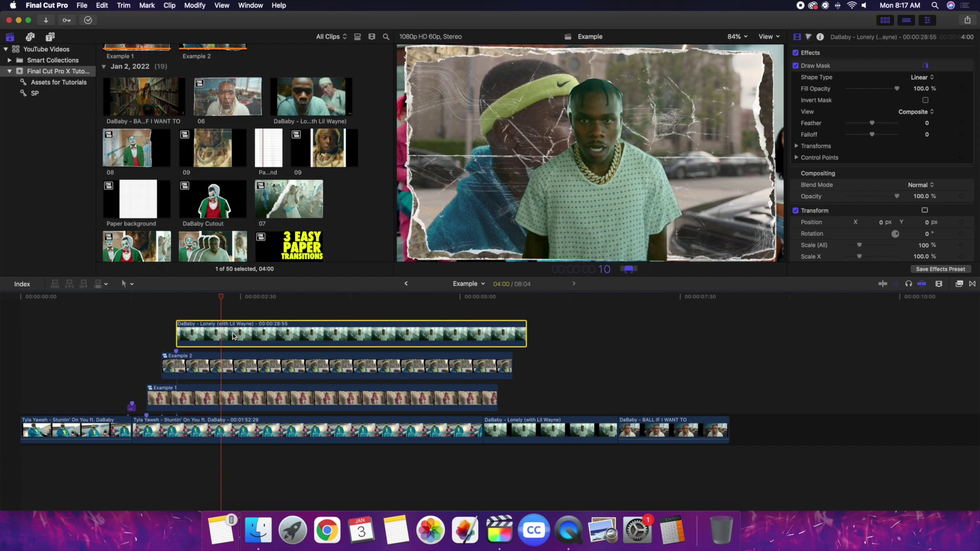
key(Return)
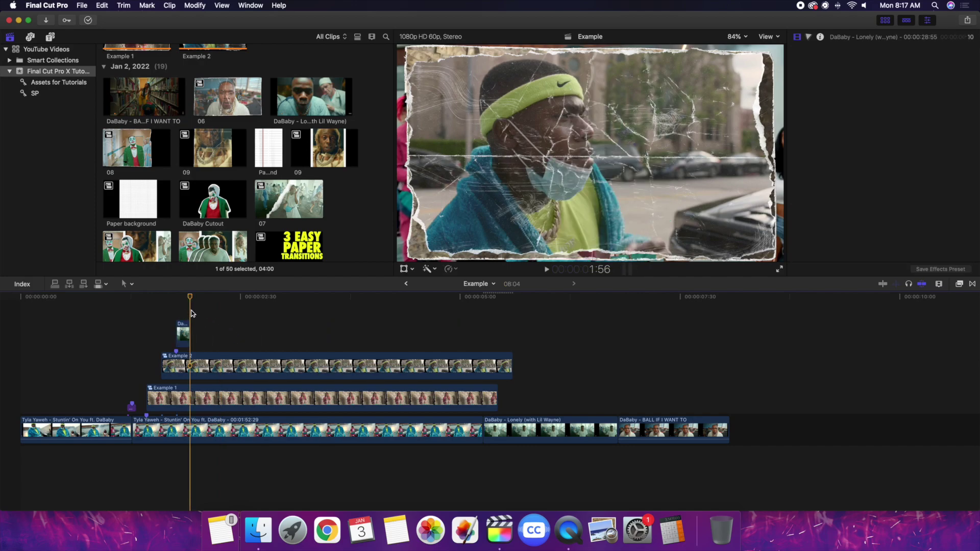
drag(241, 343, 249, 439)
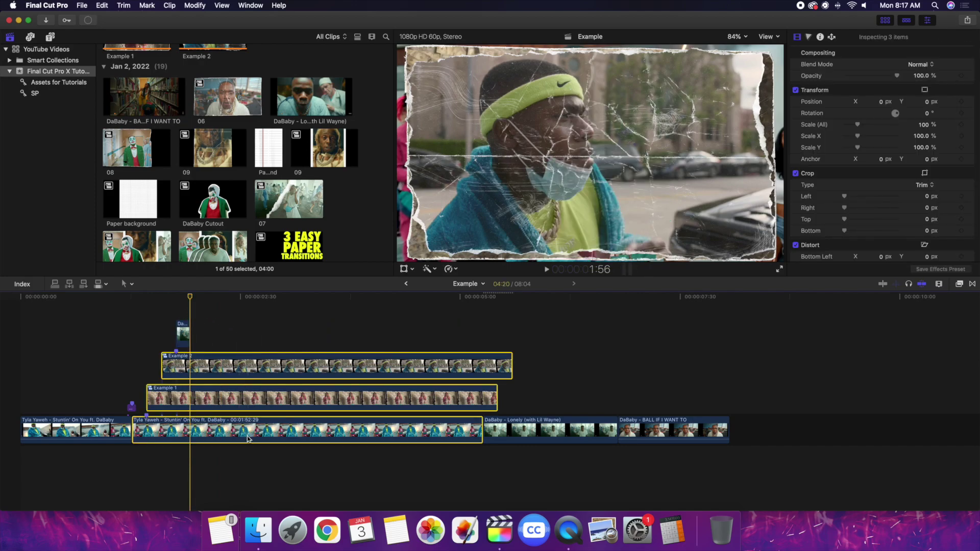
key(alt+])
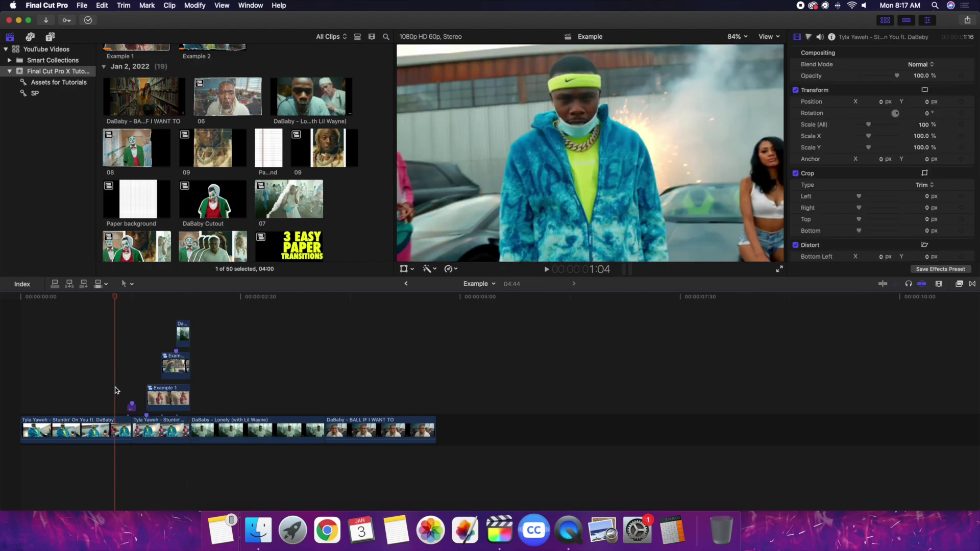
Play back the trimmed stack around the cut to check the timing of the transition
key(super+equal)
key(super+equal)
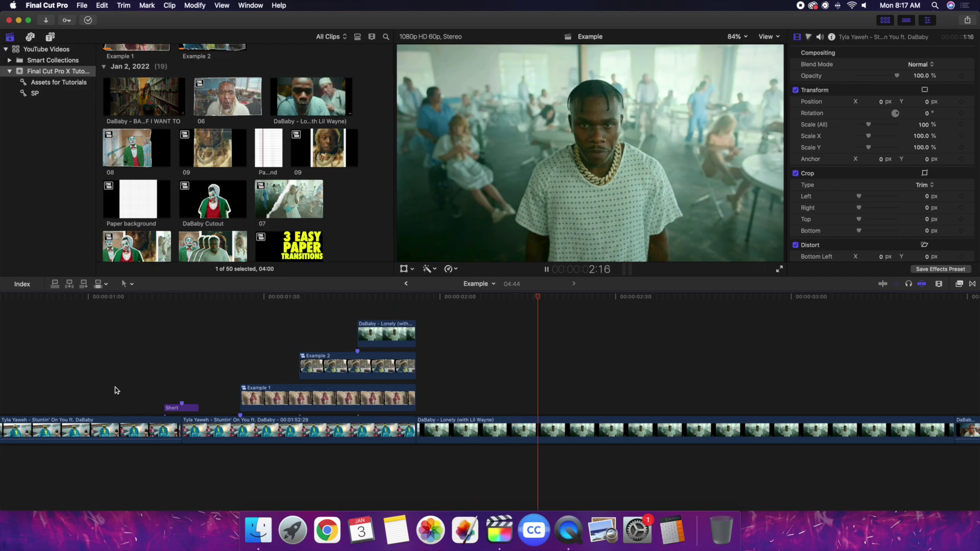
key(shift+slash)
key(space)
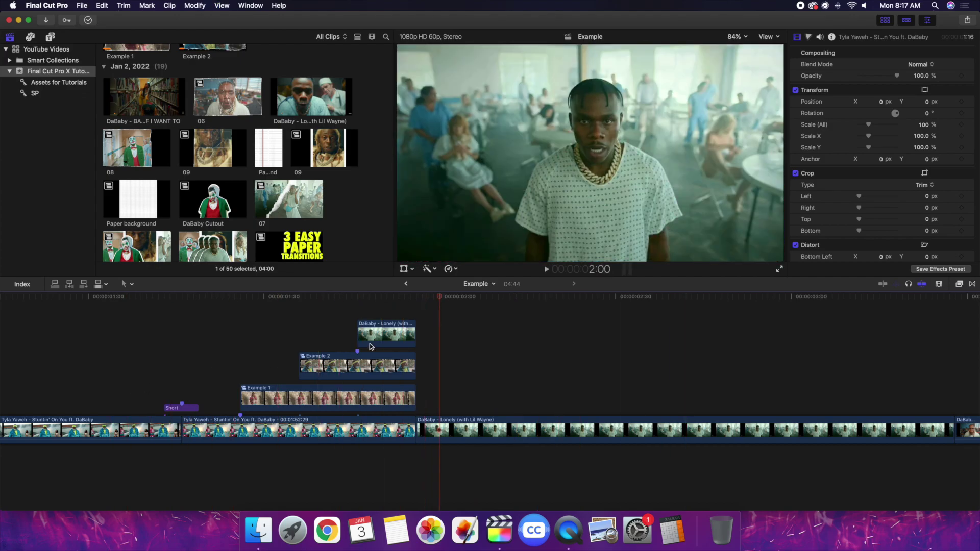
Place the Paper Checkerboard Background between the masked freeze frame and Example 2, starting at 1:46 and trimmed to end at 1:56
click(398, 310)
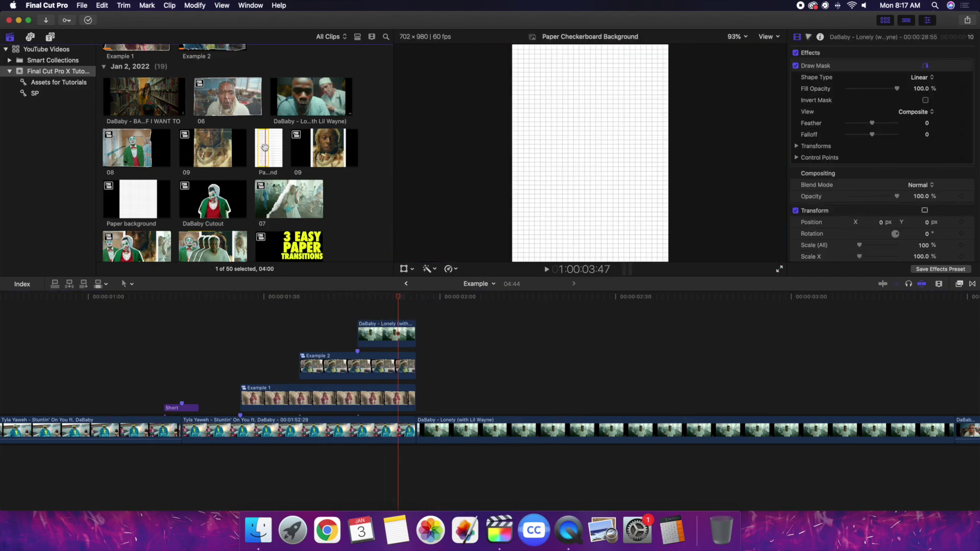
click(271, 162)
drag(271, 163, 394, 339)
click(415, 363)
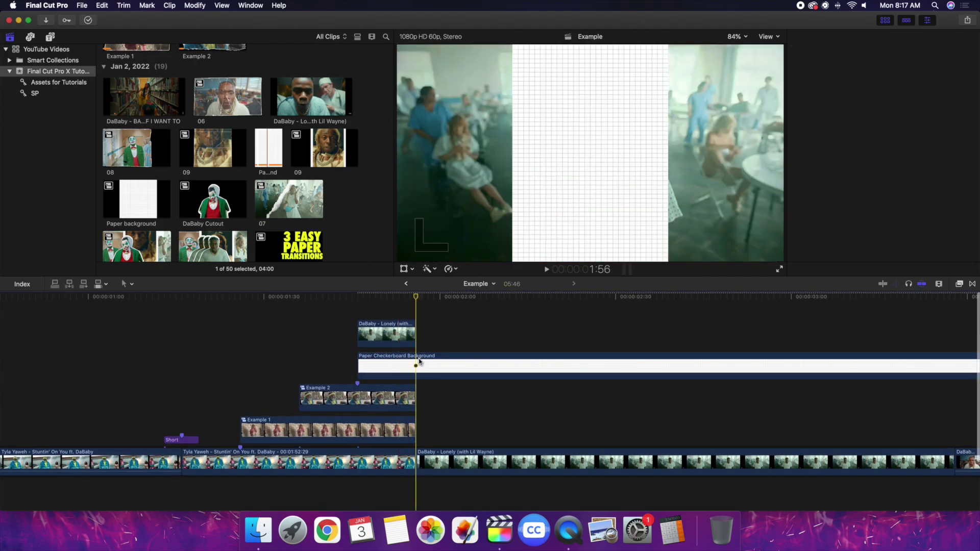
key(alt+bracketright)
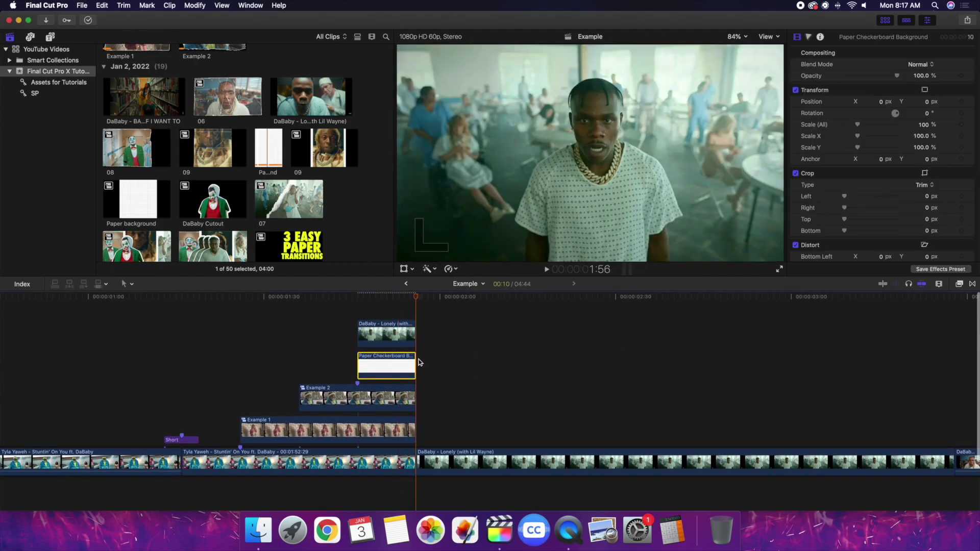
Scale the Paper Checkerboard Background to 129% and set its X position to 31 px
click(384, 332)
click(383, 373)
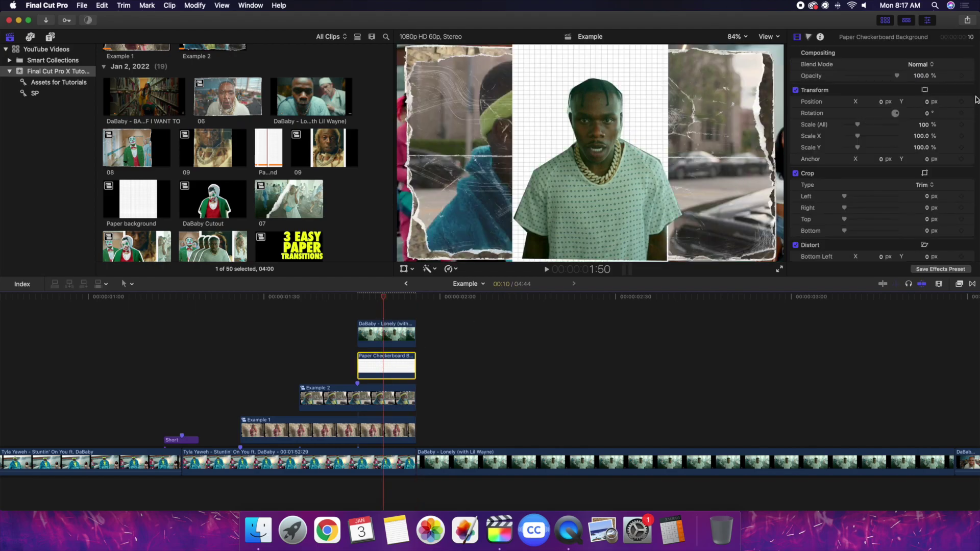
drag(923, 127, 887, 118)
Apply Draw Mask to the Paper Checkerboard Background and draw a loose closed outline around the man, using the Linear shape type
click(959, 284)
mouse_move(883, 324)
mouse_down()
mouse_move(735, 321)
mouse_move(383, 365)
mouse_up()
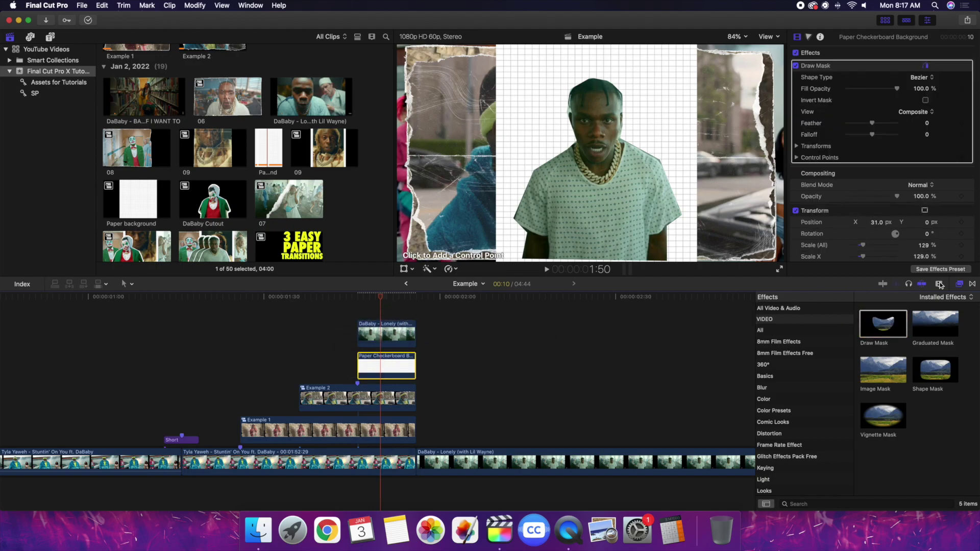
click(958, 284)
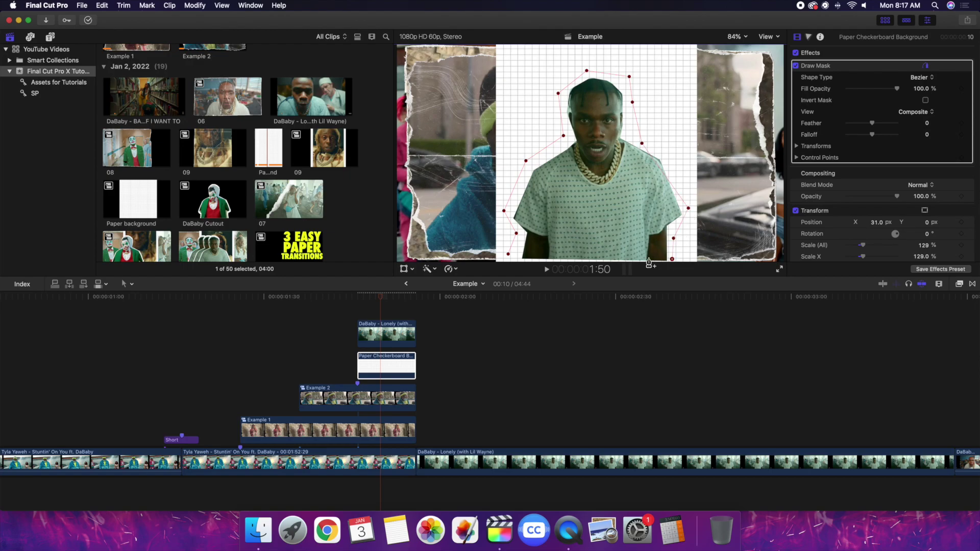
click(508, 257)
click(851, 213)
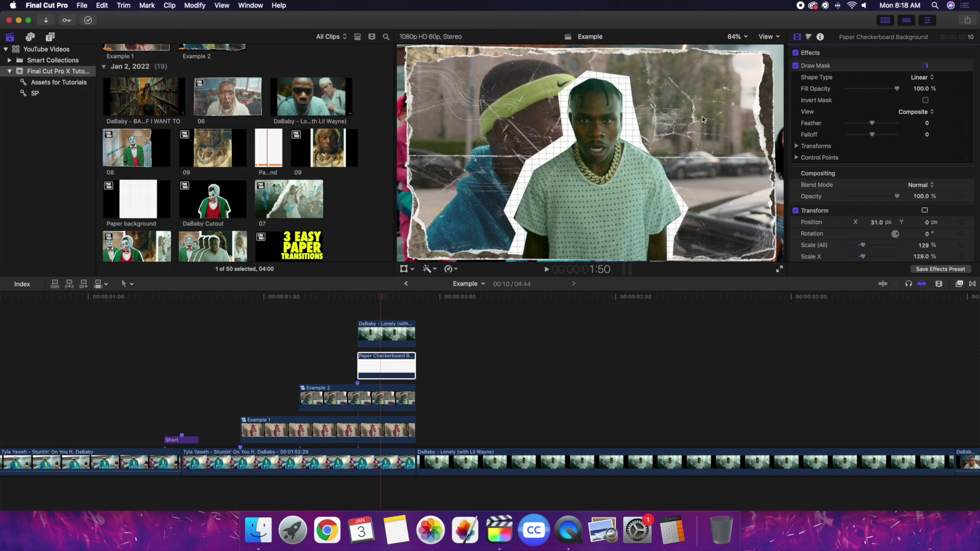
Play the whole Example project from the start to review the finished stacking transition
click(143, 378)
key(shift+z)
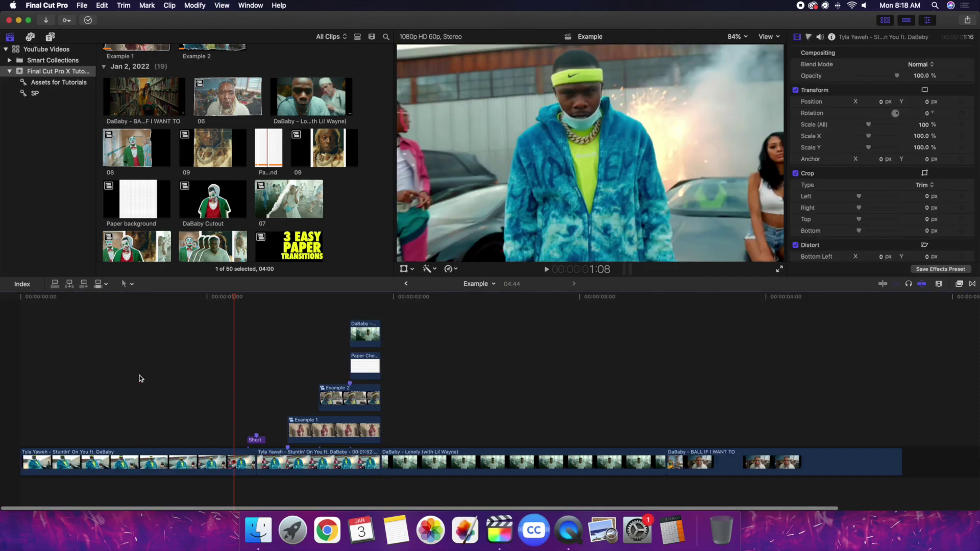
key(Home)
key(space)
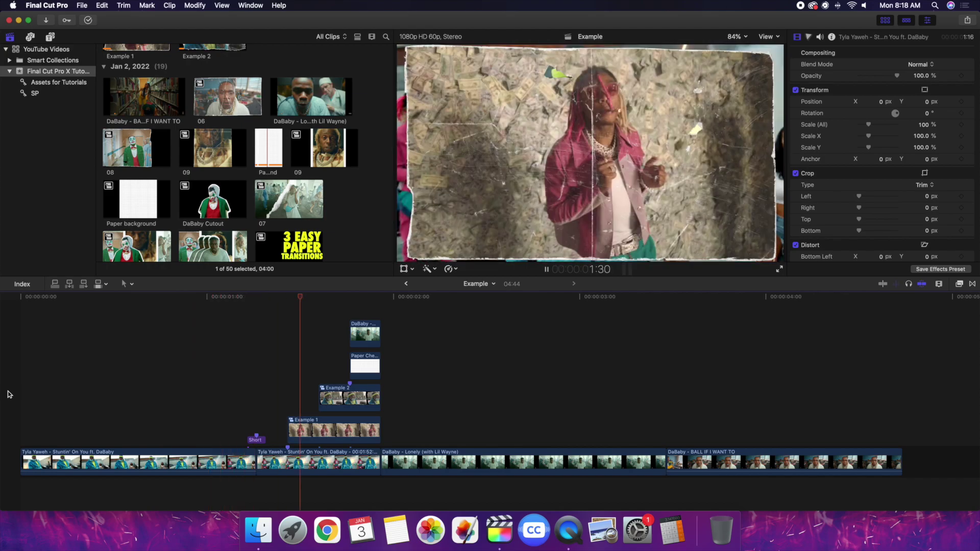
click(103, 389)
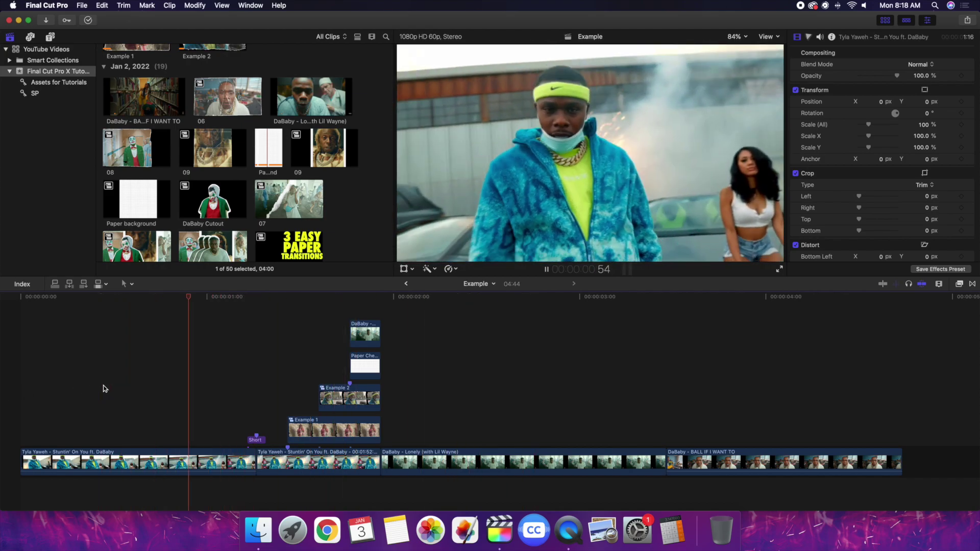
click(103, 389)
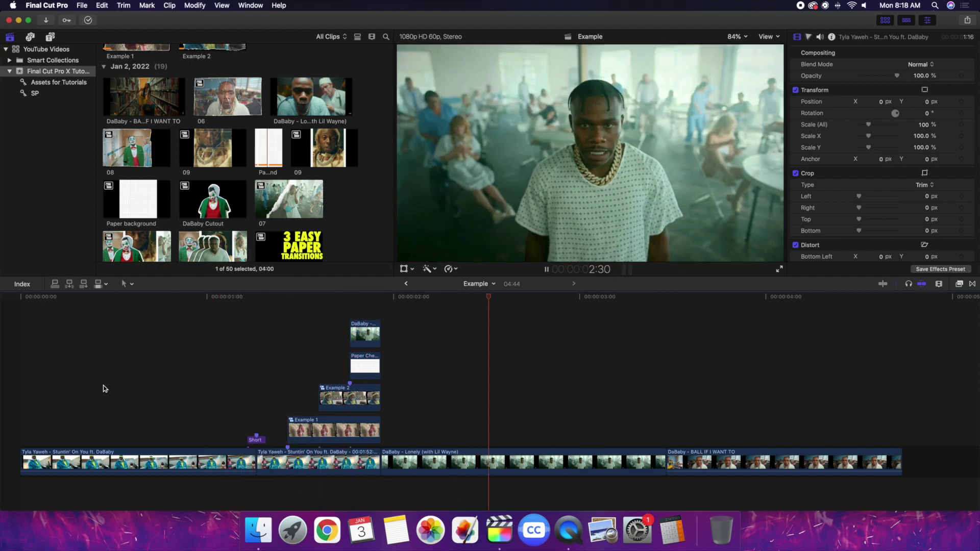
key(space)
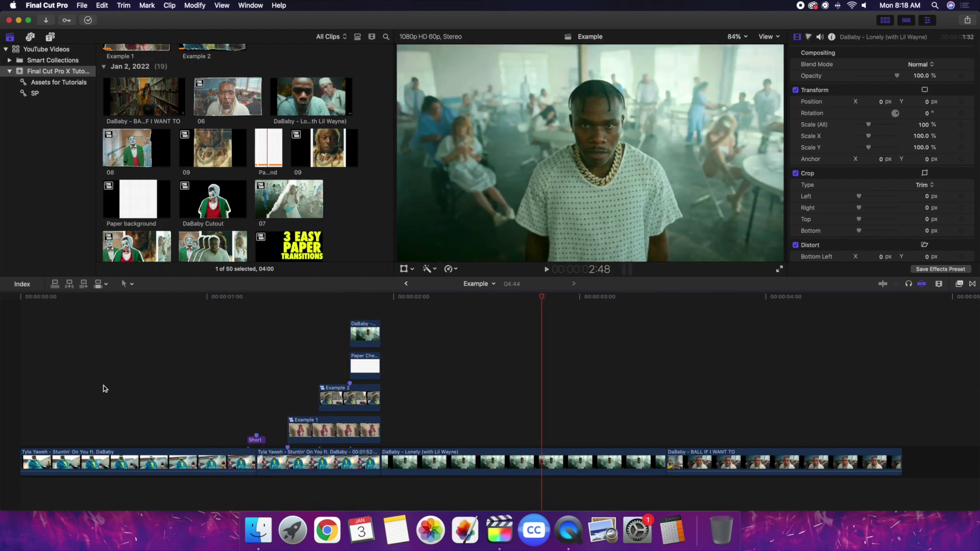
Open the Paper Stacking Transition project from the event's project list
click(334, 360)
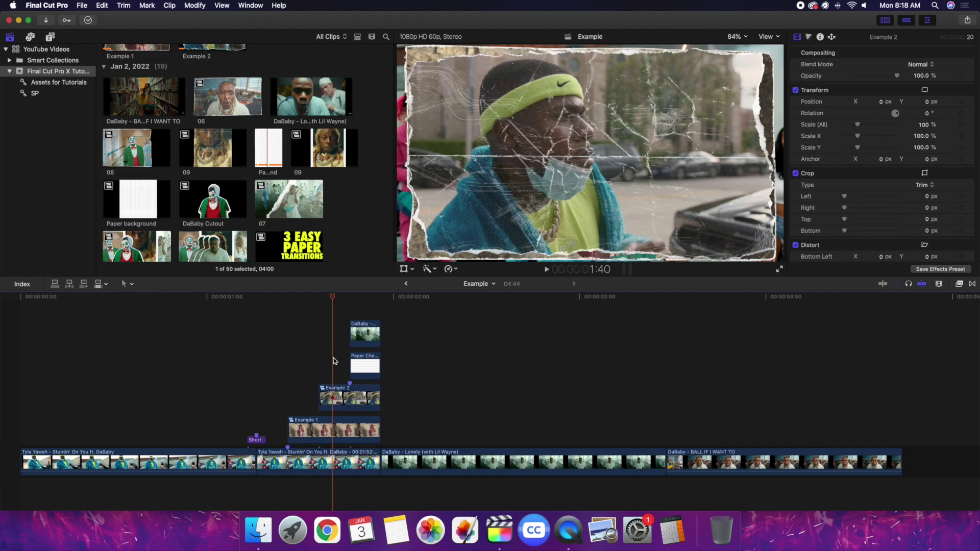
scroll(293, 182, up, 5)
double_click(129, 147)
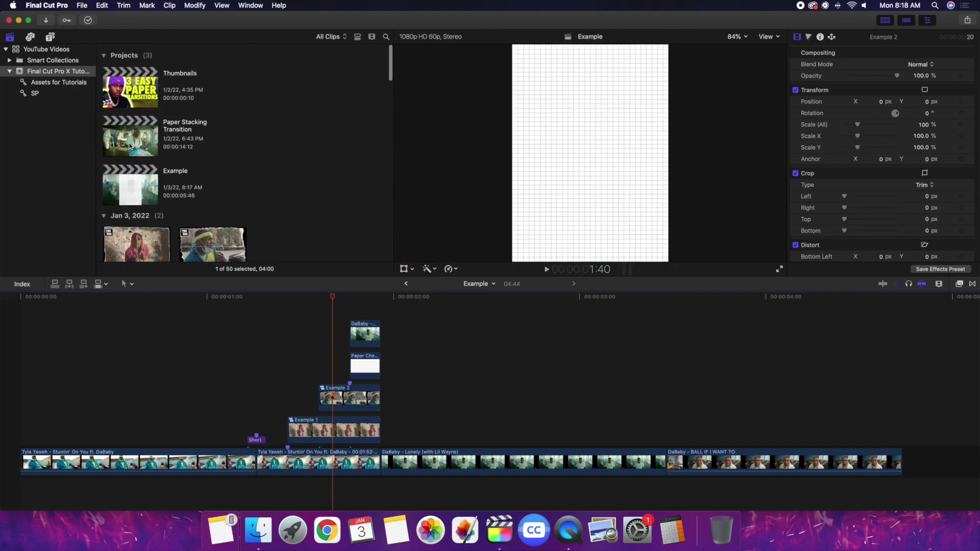
Step frame by frame through the first stack, from before the flash to 2:53, examining how compound clips 01 to 05 are offset
click(102, 345)
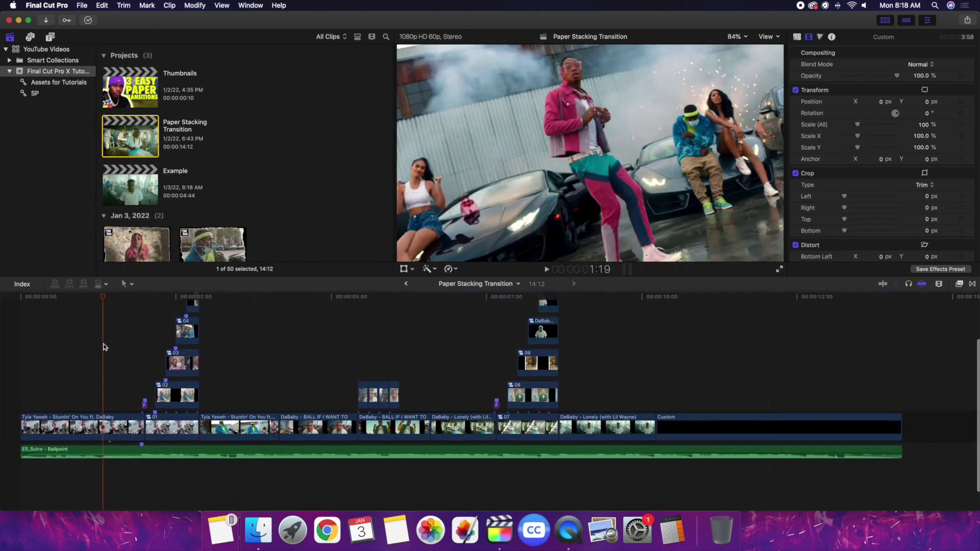
key(super+equal)
key(super+equal)
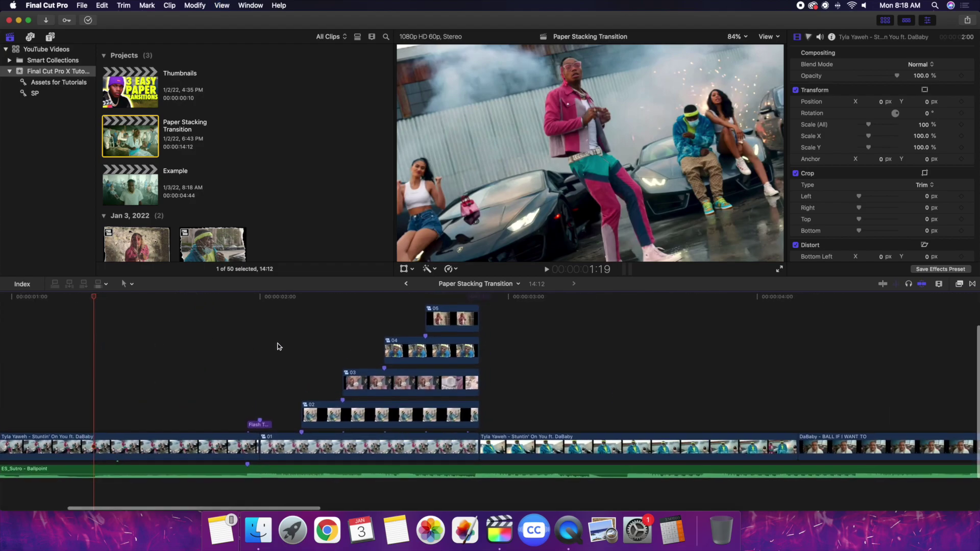
click(229, 352)
key(Right)
key(Right)
key(Right)
key(Right)
key(Right)
key(Right)
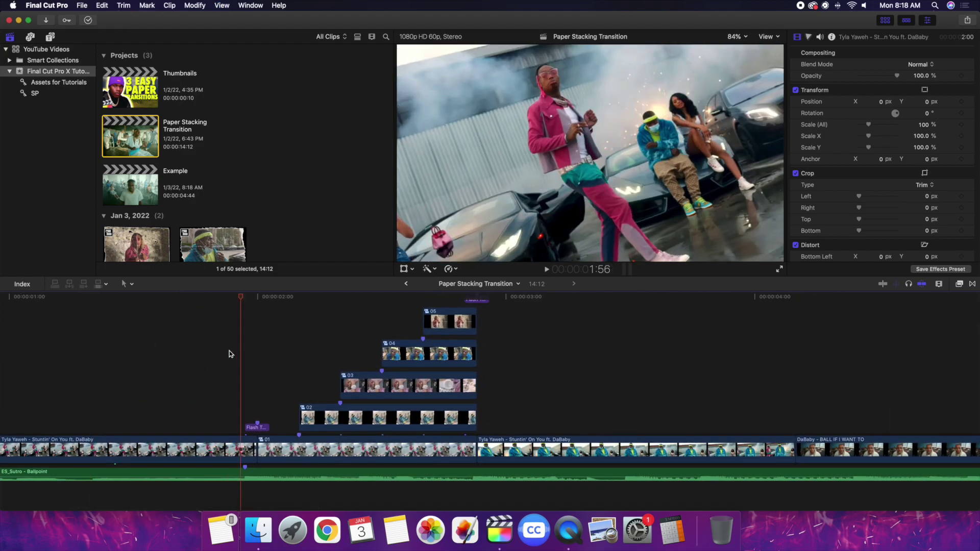
key(Right)
key(Right)
key(Right)
key(Right)
key(Right)
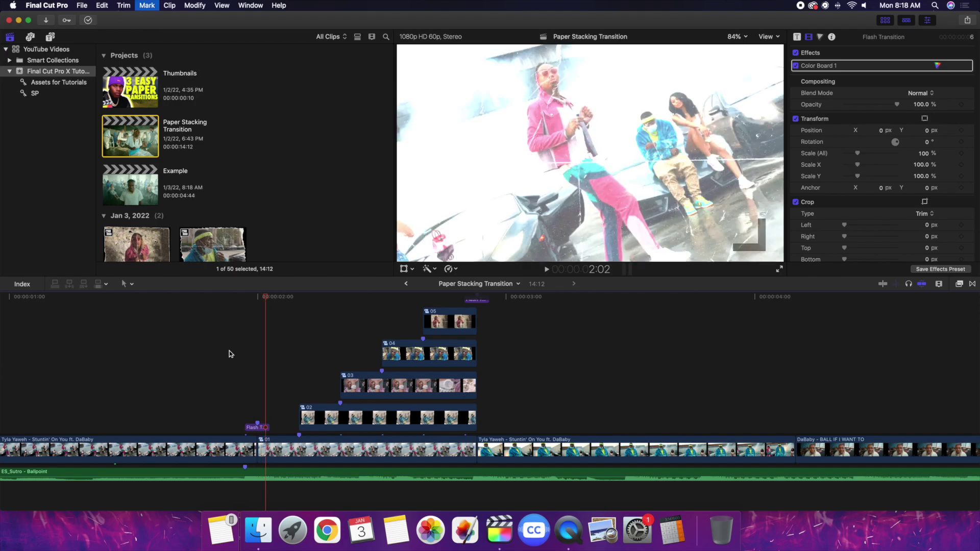
key(Right)
key(Right)
key(Right)
key(Right)
key(Right)
key(Right)
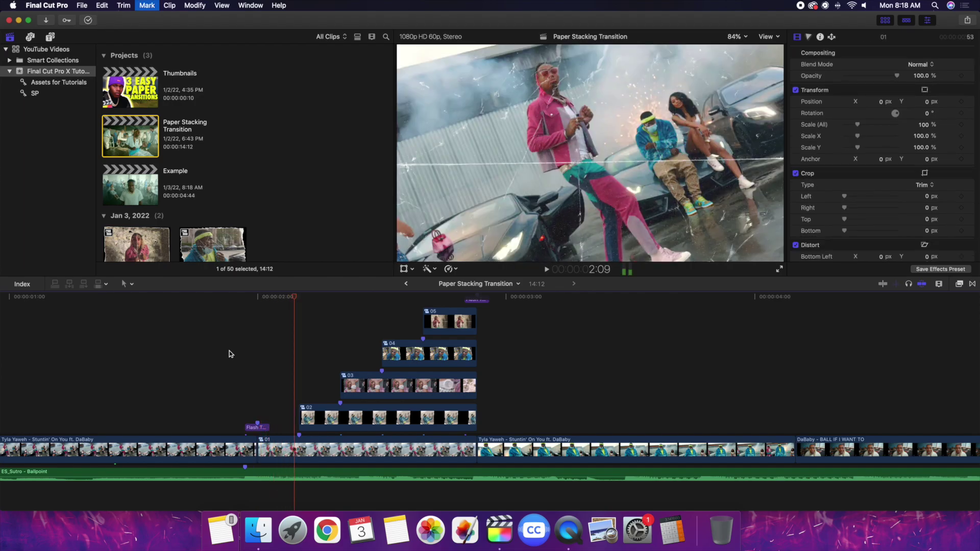
key(Right)
key(Right)
key(Right)
key(Right)
key(Right)
key(Right)
key(Right)
key(Right)
key(Right)
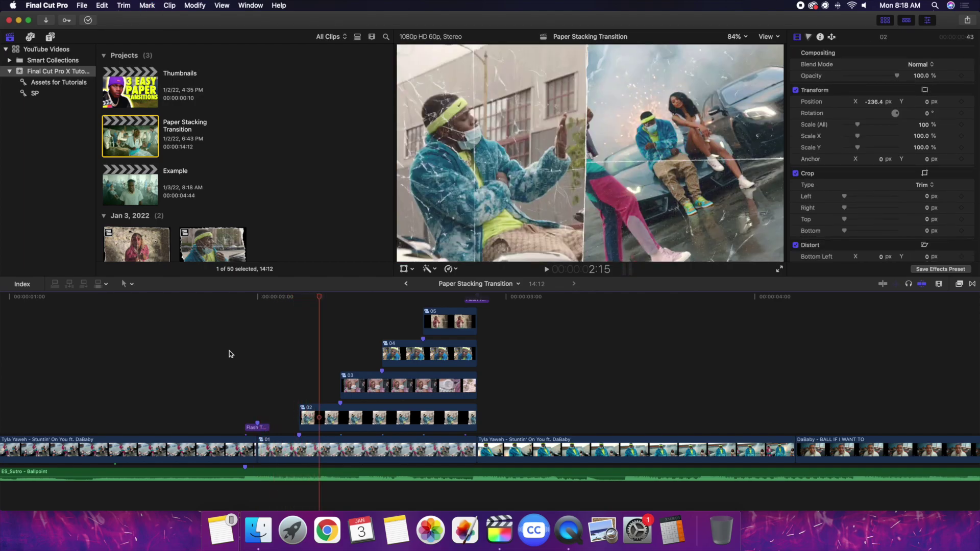
key(Right)
key(Right)
key(Right)
key(Right)
key(Right)
key(Right)
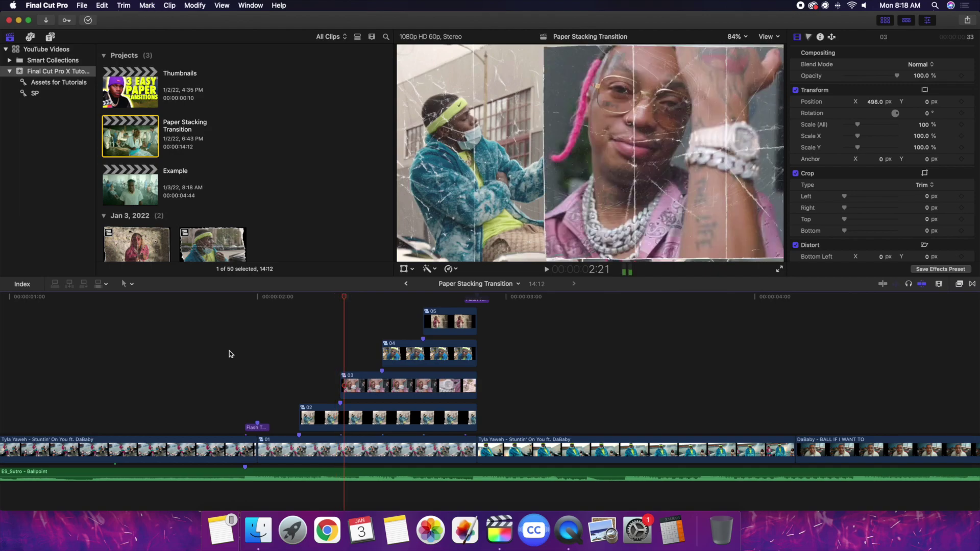
key(Right)
key(Right)
key(Right)
key(Right)
key(Right)
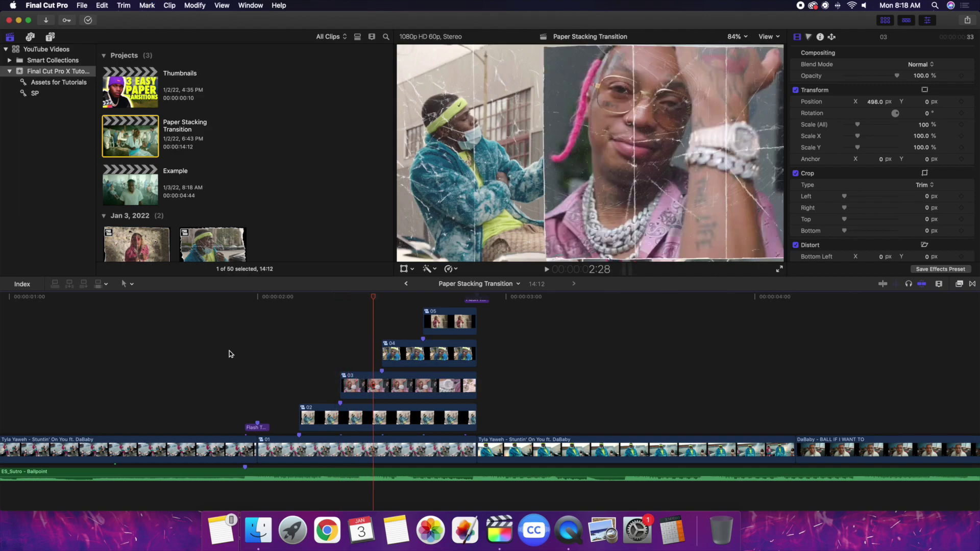
key(Right)
key(Right)
key(Right)
key(Right)
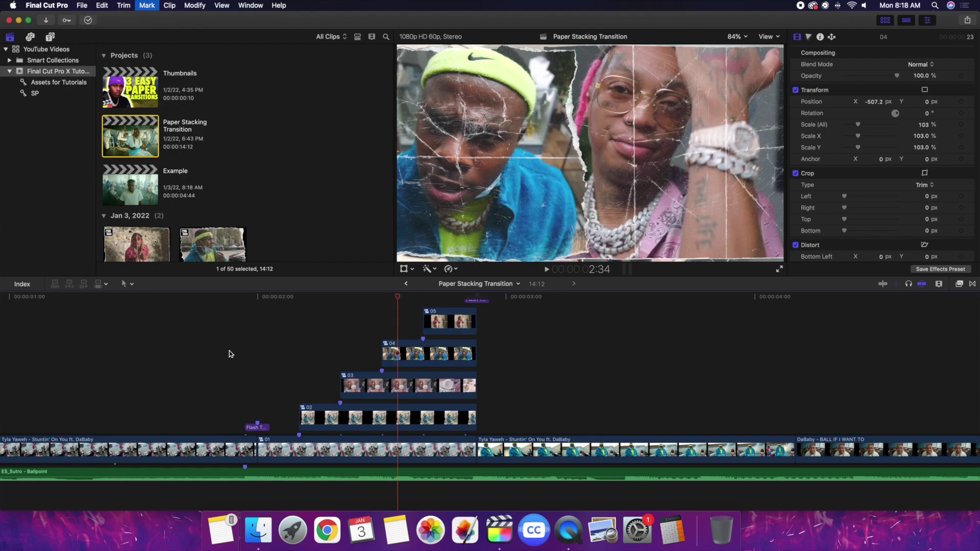
key(Right)
key(Right)
key(Right)
key(Right)
key(Right)
key(Right)
key(Right)
key(Right)
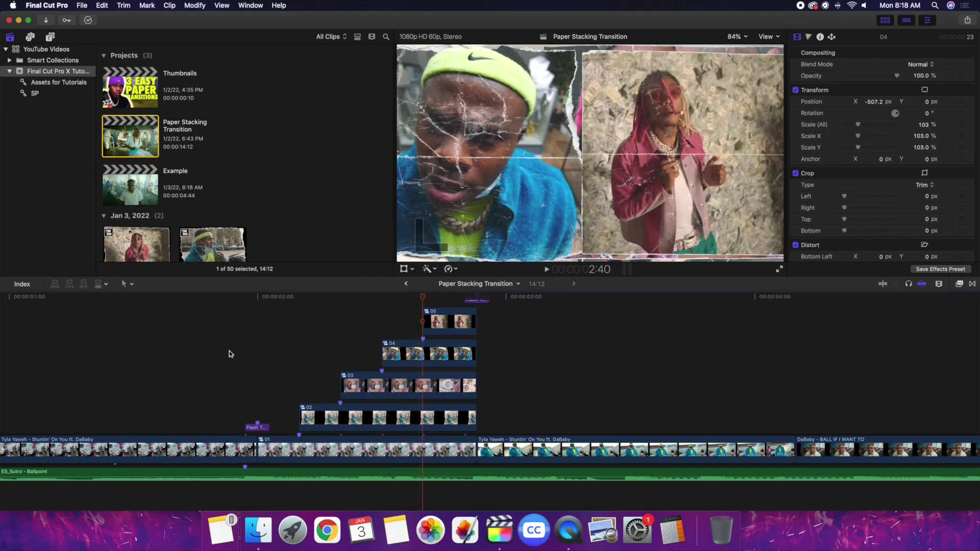
key(Right)
key(Right)
key(Right)
key(Right)
key(Right)
key(Right)
key(Right)
key(Right)
key(Right)
key(Right)
key(Right)
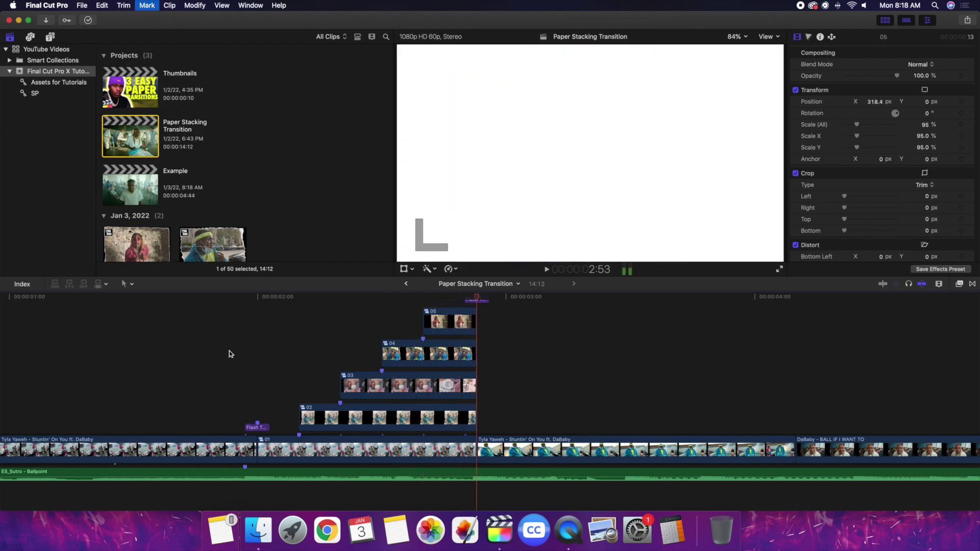
Step frame by frame through the four consecutive 06 compound clips up to 6:06, examining how their horizontal positions change
scroll(684, 374, right, 10)
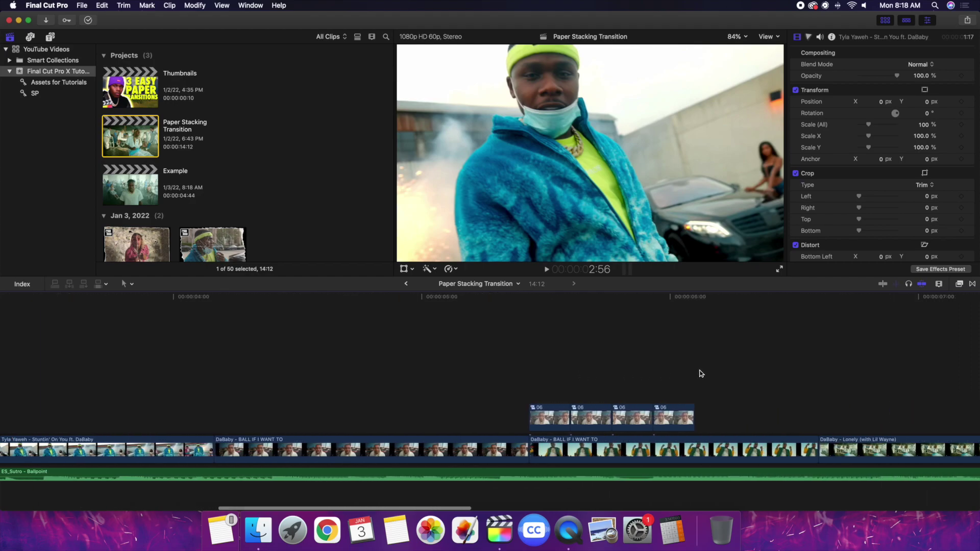
click(528, 378)
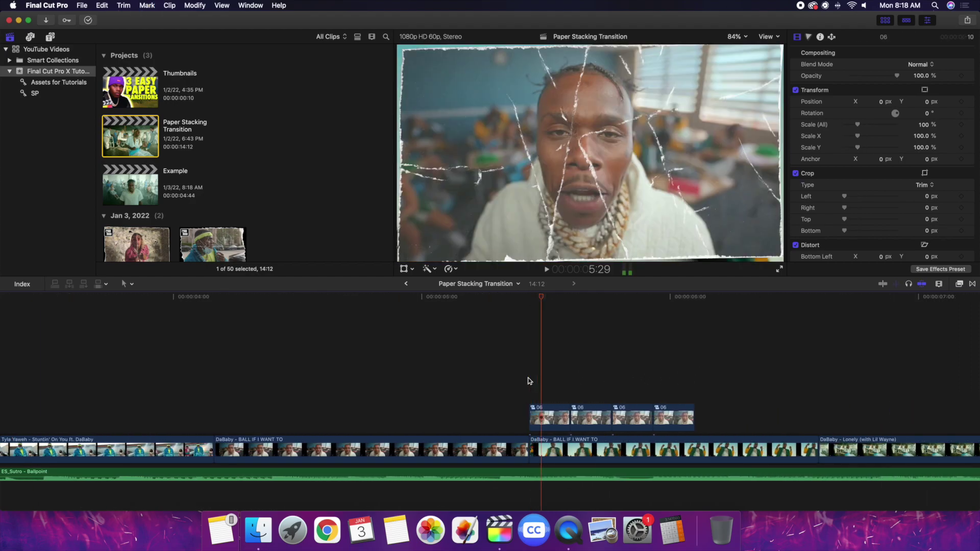
key(Right)
key(Right)
key(Right)
key(Right)
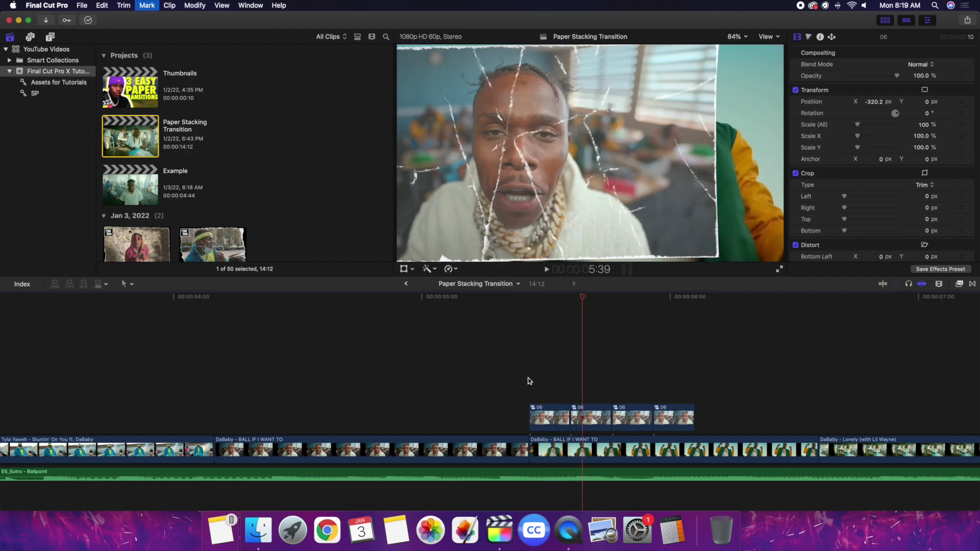
key(Right)
key(Right)
key(Right)
key(Right)
key(Right)
key(Right)
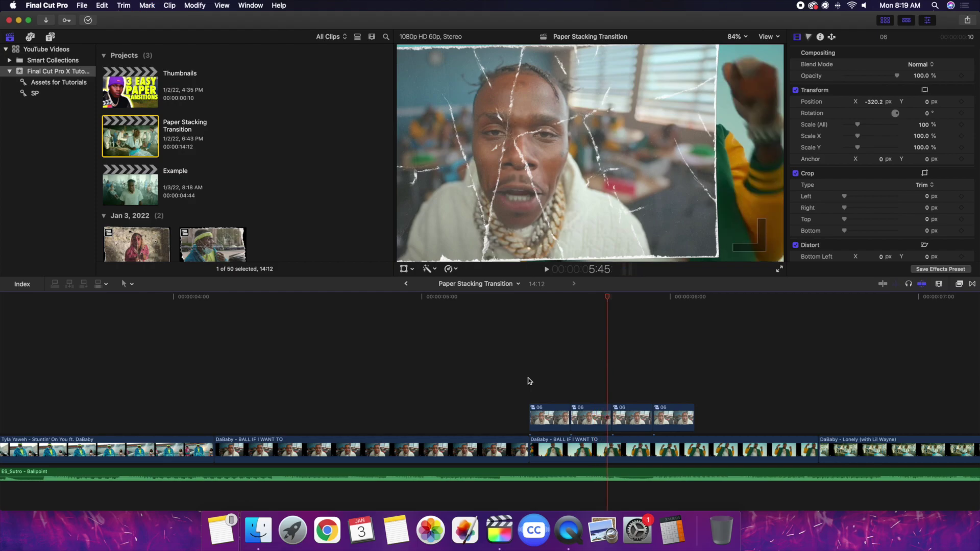
key(Right)
key(Right)
key(Right)
key(Right)
key(Right)
key(Right)
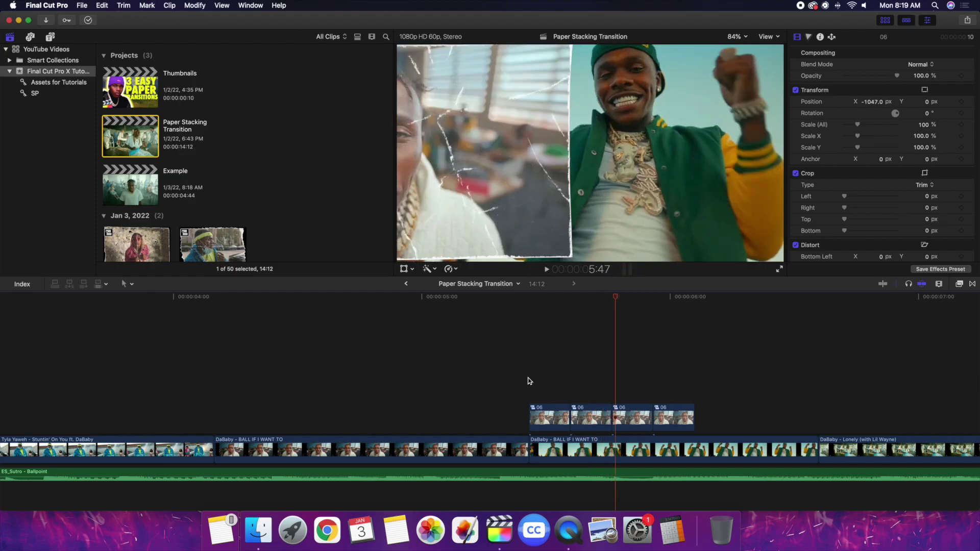
key(Right)
key(Right)
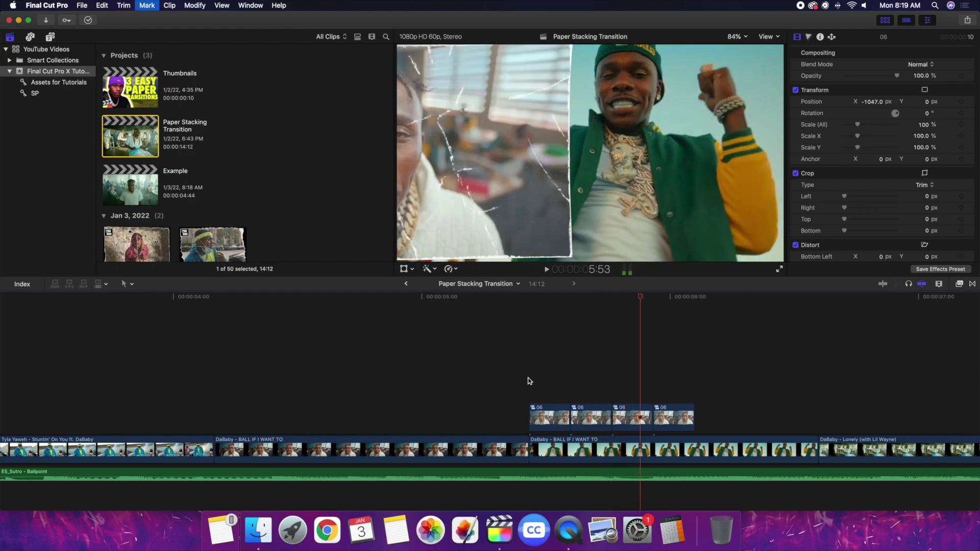
key(Right)
key(Right)
key(Right)
key(Right)
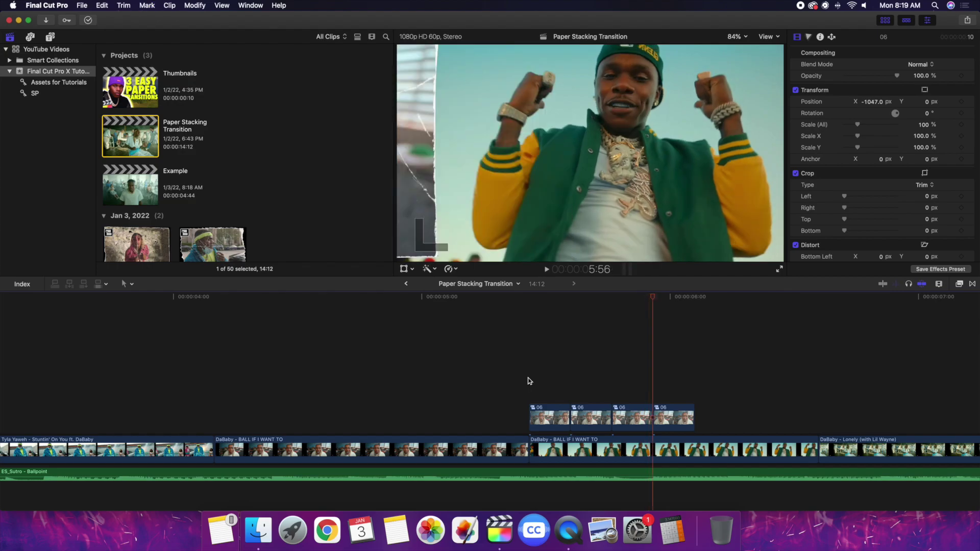
key(Right)
key(Right)
key(Right)
key(Right)
key(Right)
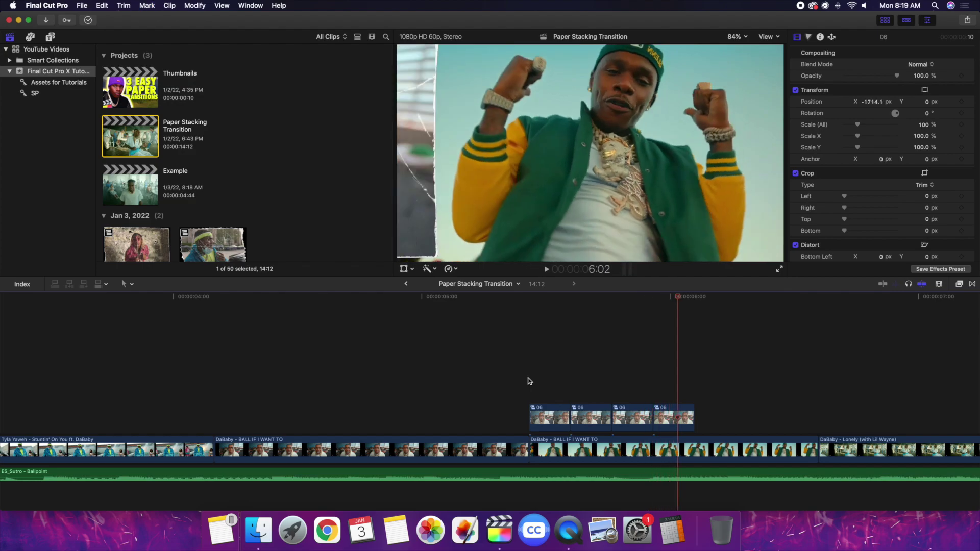
key(Right)
key(Right)
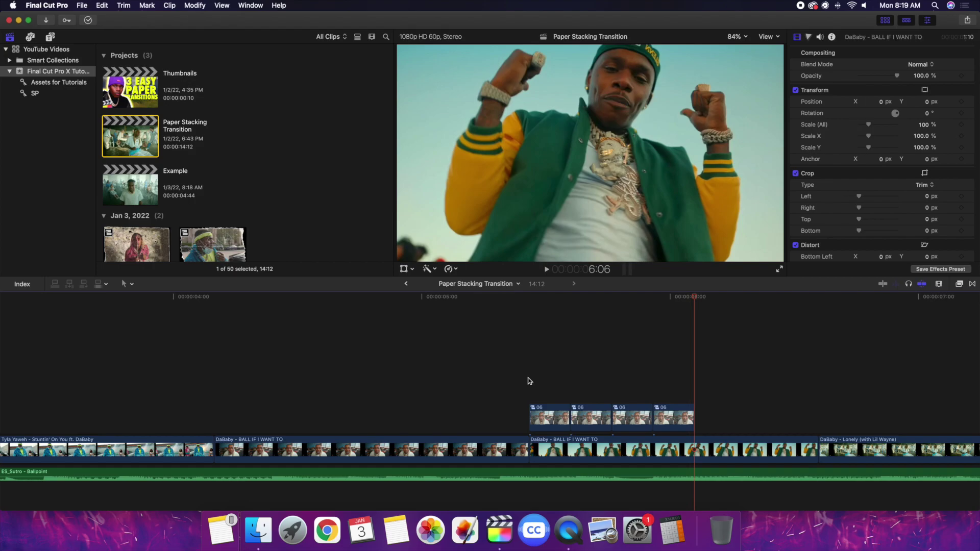
Step frame by frame from just before the second flash to 8:05, examining how compound clips 07, 08 and 09 are layered
key(super+minus)
scroll(699, 355, right, 10)
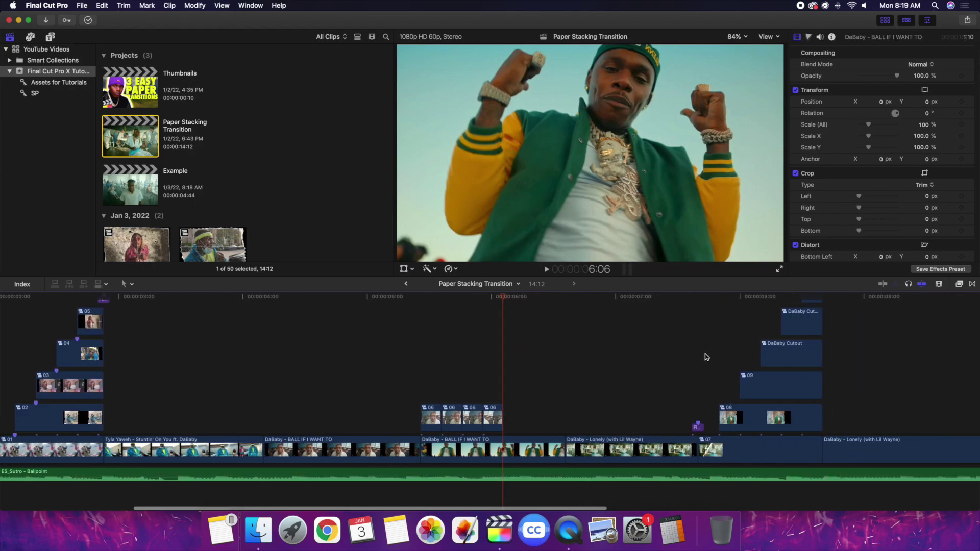
click(532, 371)
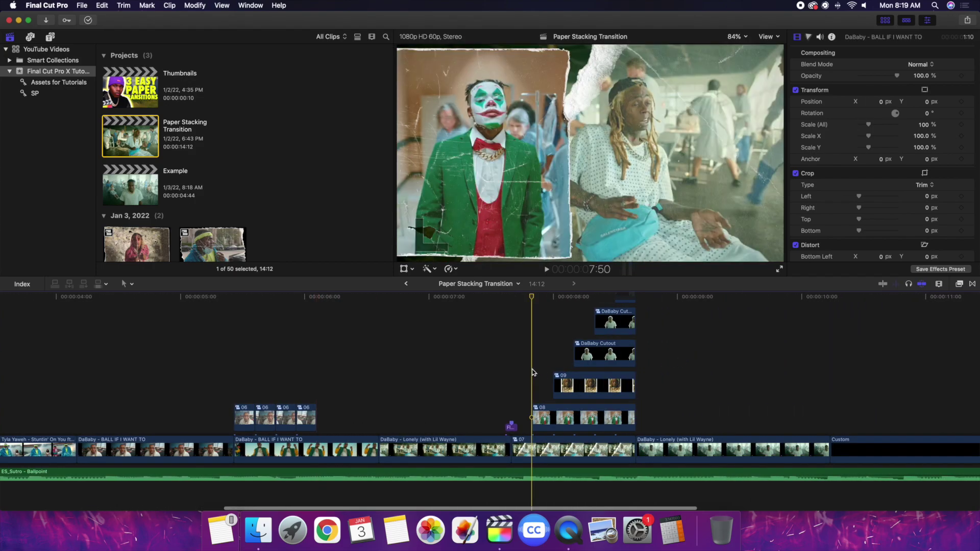
scroll(544, 369, right, 2)
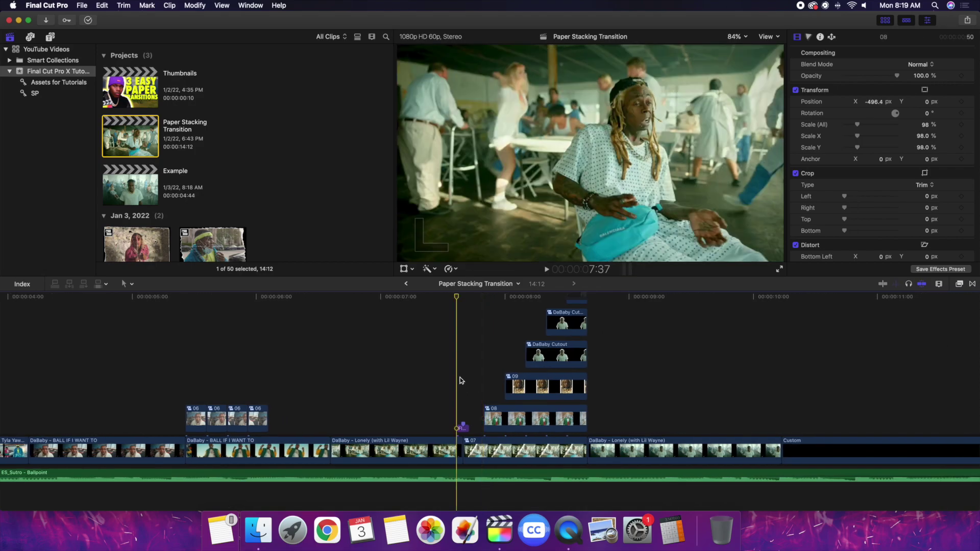
key(Up)
key(Right)
key(Right)
key(Right)
key(Right)
key(Right)
key(Right)
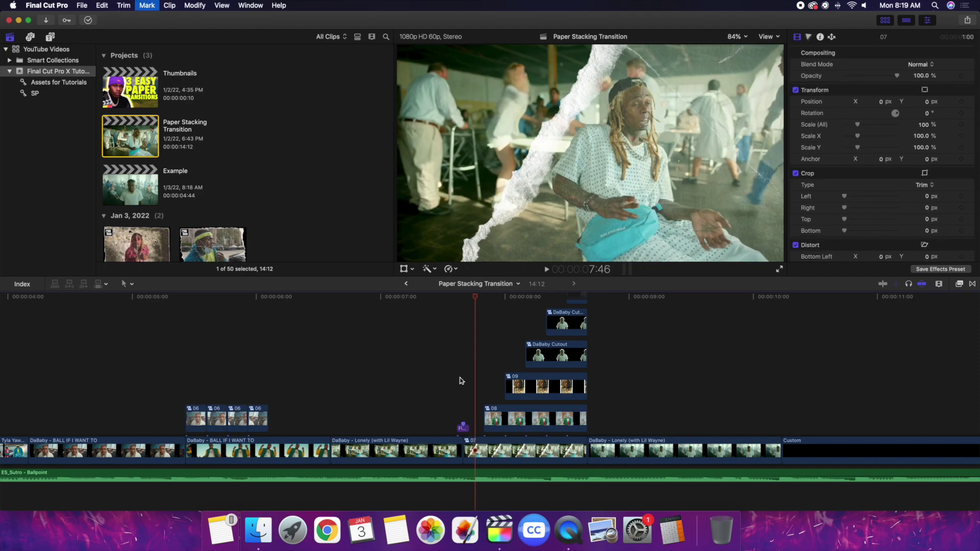
key(Right)
key(Right)
key(Right)
key(Right)
key(Right)
key(Right)
key(Right)
key(Right)
key(Right)
key(Right)
key(Right)
key(Right)
key(Right)
key(Right)
key(Right)
key(Right)
key(Right)
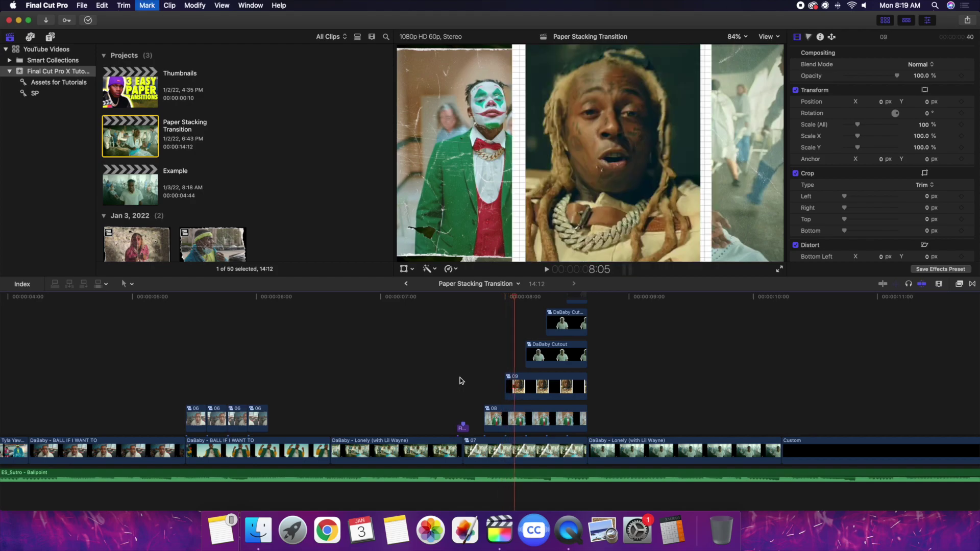
Step frame by frame through the DaBaby Cutout clips to 8:43, examining their offsets and the handover to the final shot
key(Right)
key(Right)
key(Right)
key(Right)
key(Right)
key(Right)
key(Right)
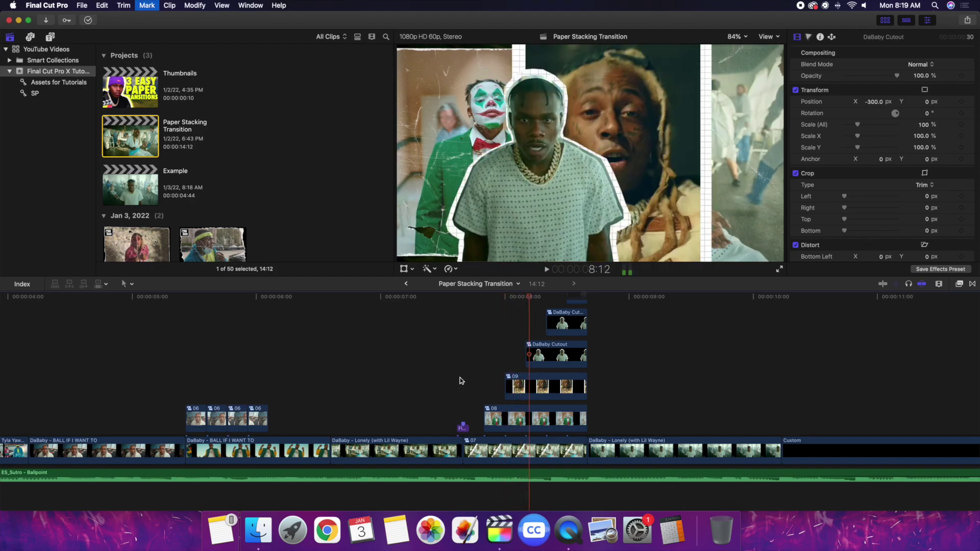
key(Right)
key(Right)
key(Right)
key(Right)
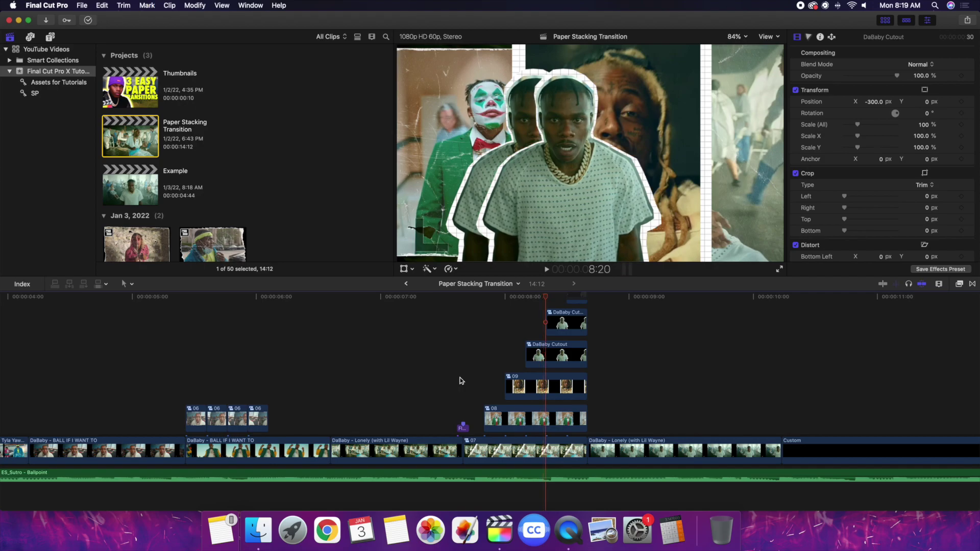
key(Right)
key(Right)
key(Right)
key(Right)
key(Right)
key(Right)
key(Right)
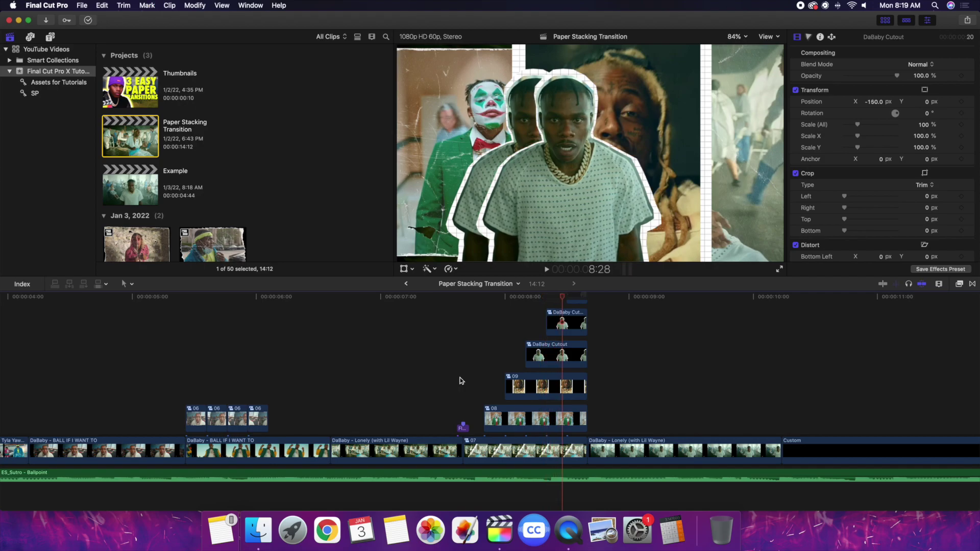
key(Right)
key(Right)
key(Right)
key(Right)
key(Right)
key(Right)
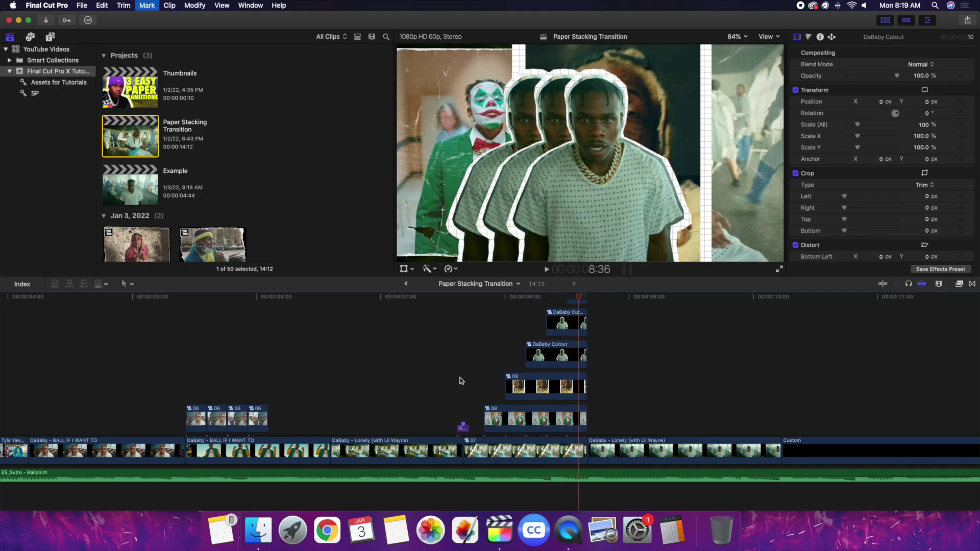
key(Right)
key(Right)
key(Right)
key(Right)
key(Right)
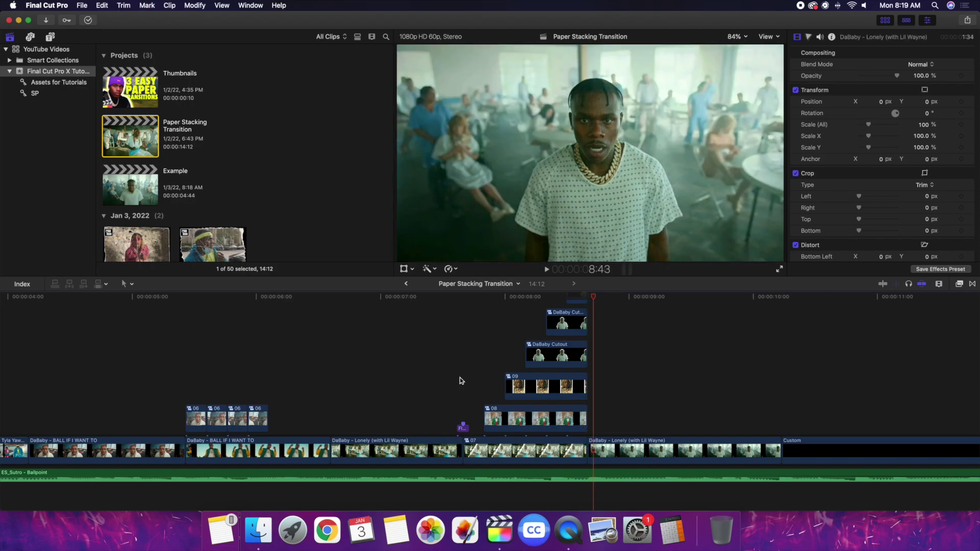
Play the Paper Stacking Transition project from its start, with all of its clips in view on the timeline
key(super+minus)
scroll(485, 381, down, 2)
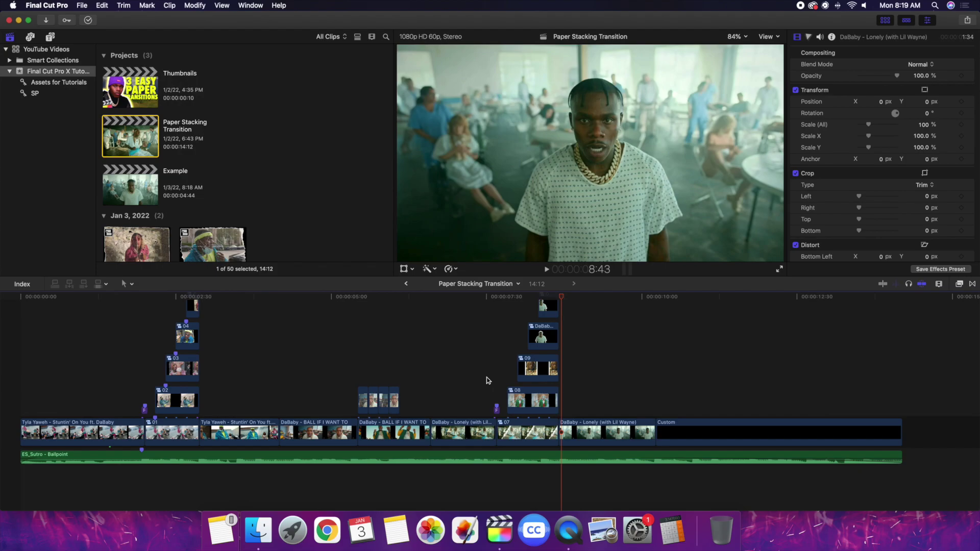
key(Home)
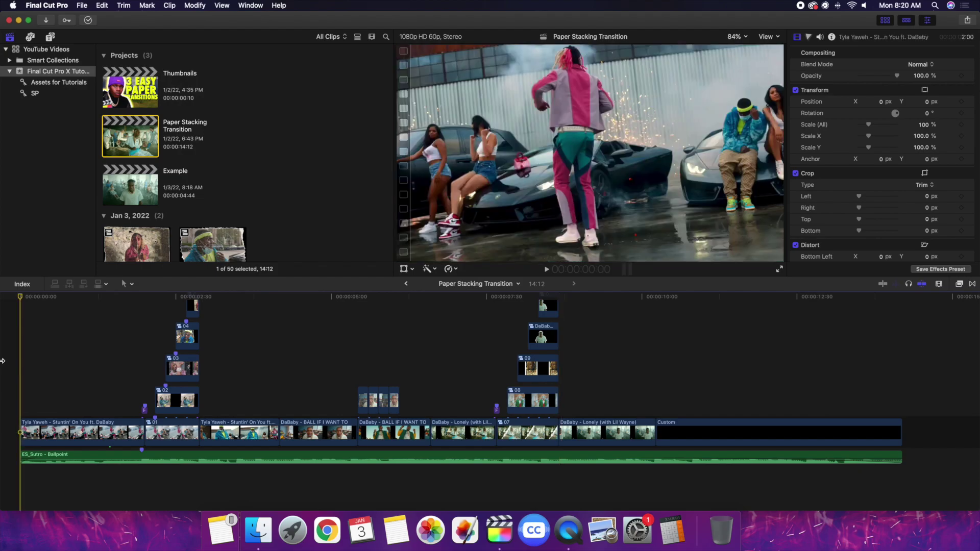
key(space)
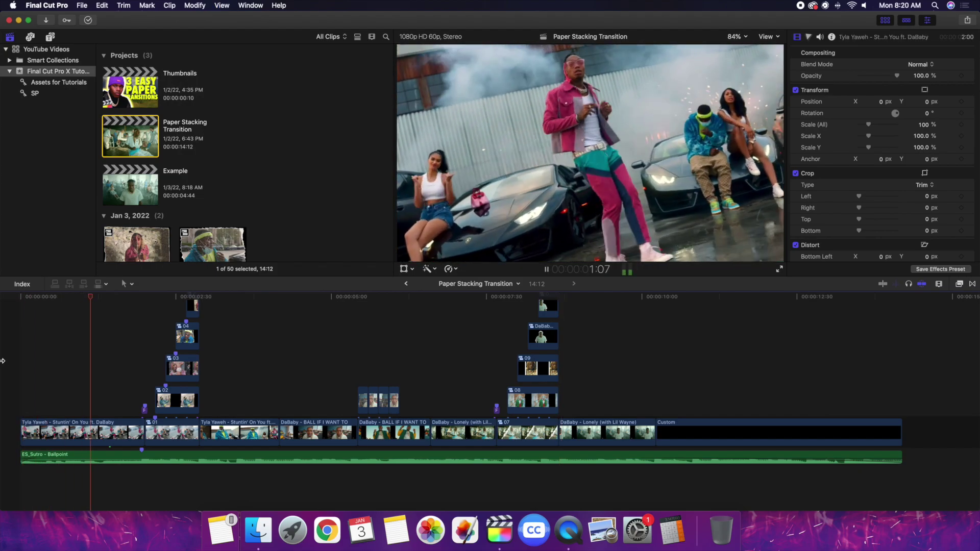